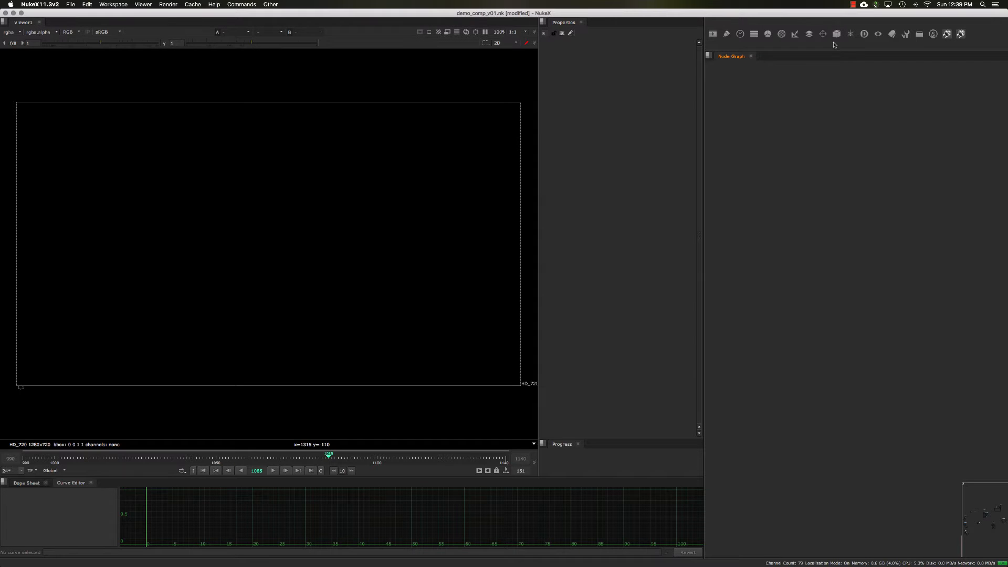
left_click(837, 37)
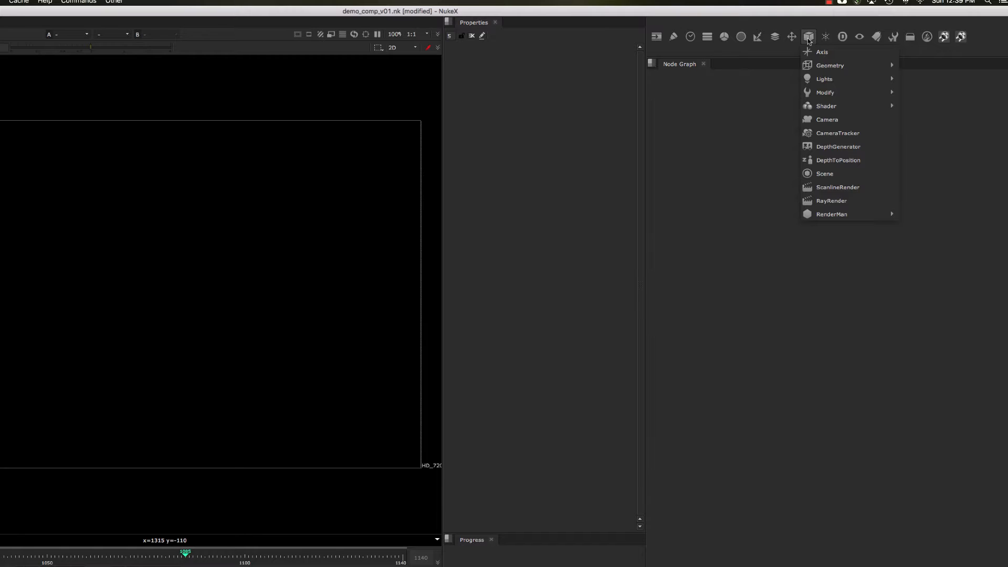
mouse_move(814, 67)
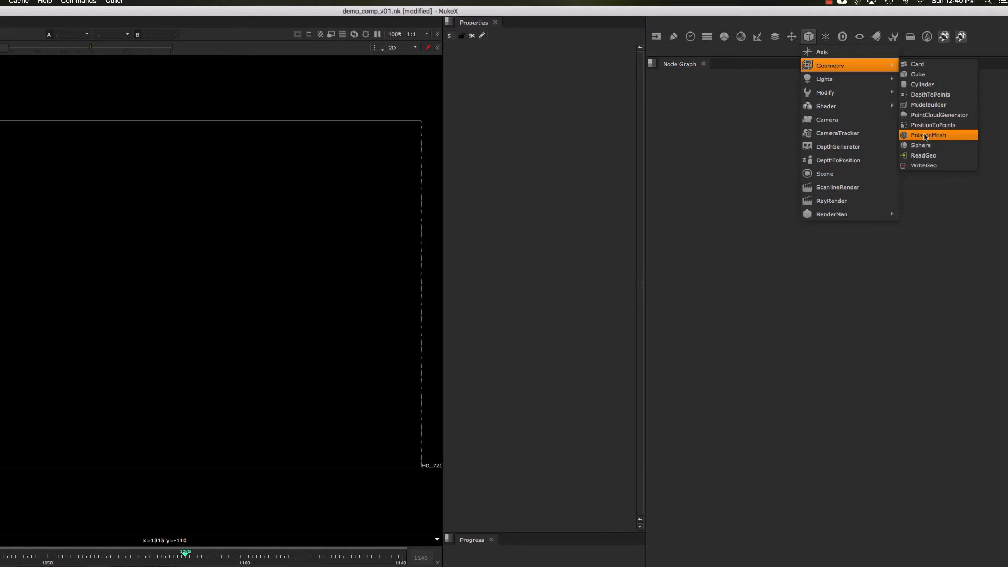
mouse_move(867, 66)
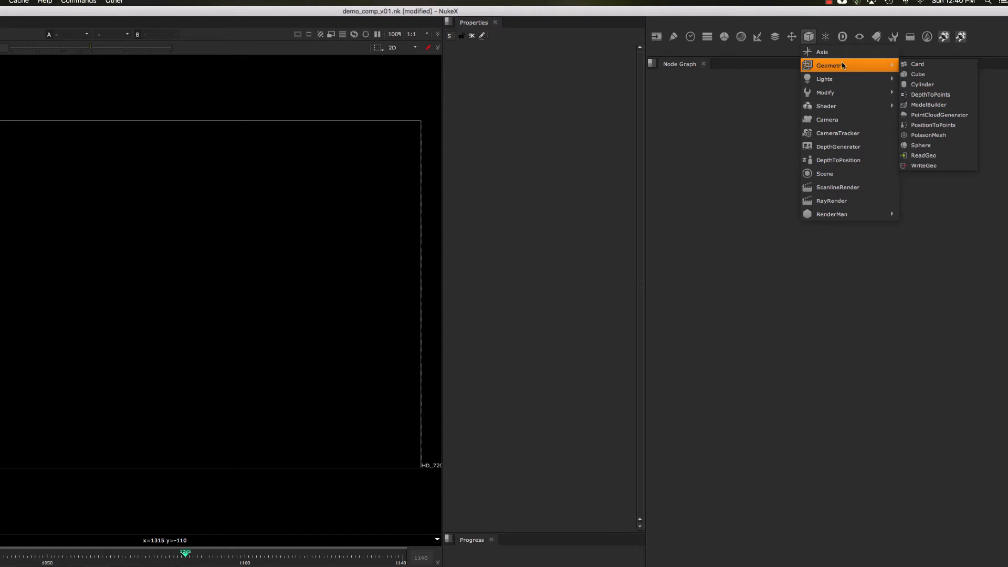
left_click(761, 84)
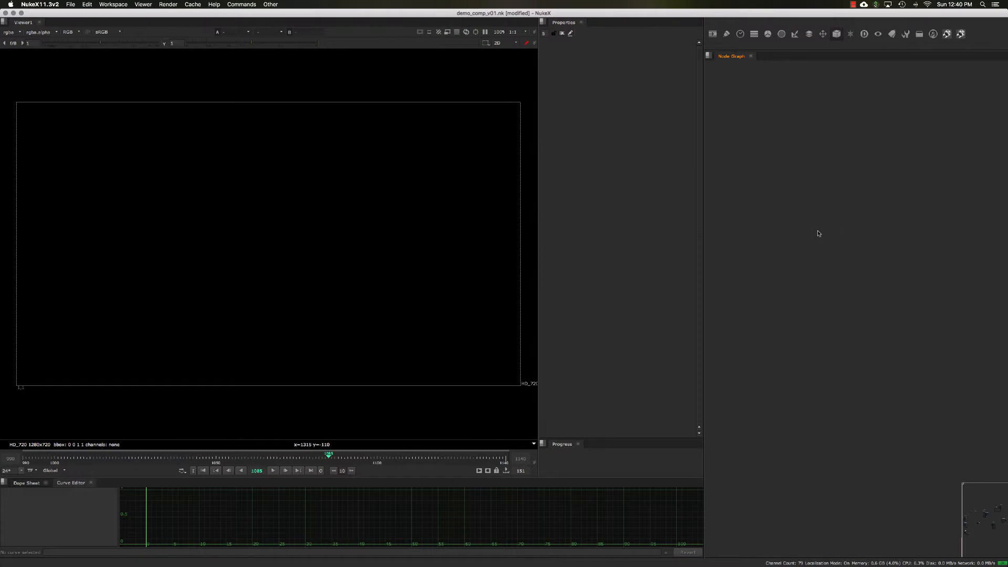
Add a Sphere geometry node to an empty area of the node graph
key("Tab")
type("spher")
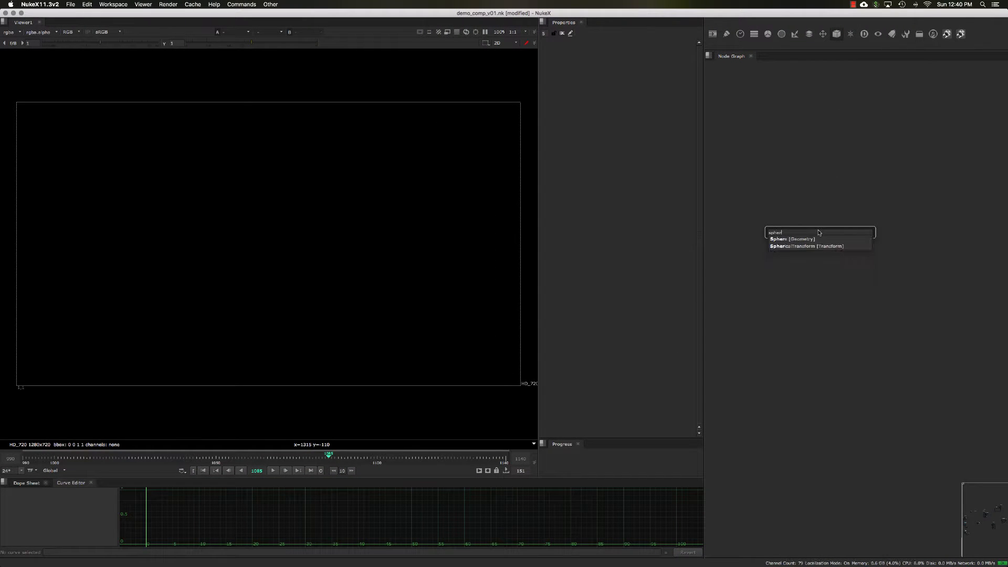
type("e [Geometry")
left_click(797, 239)
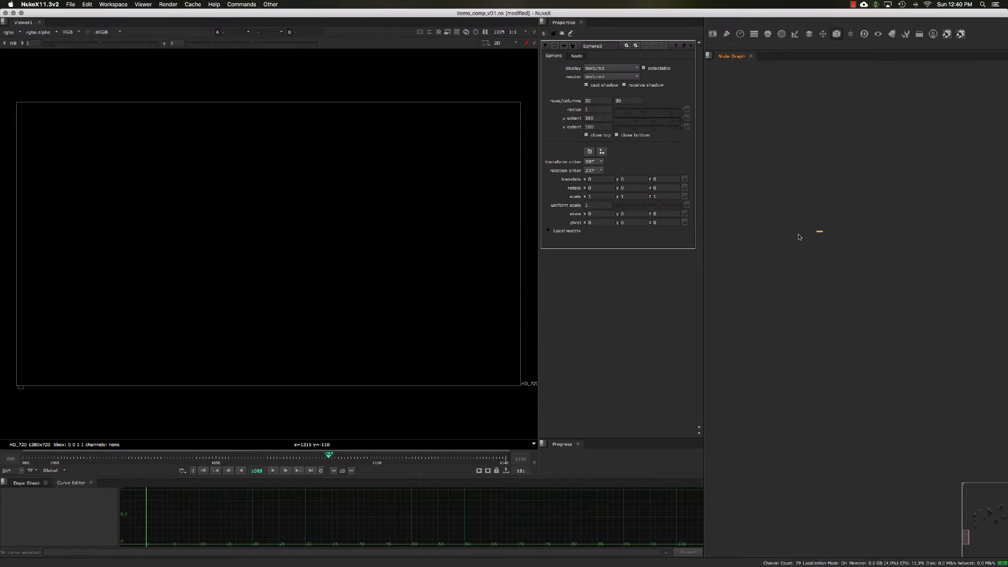
scroll(813, 232, "up", 10)
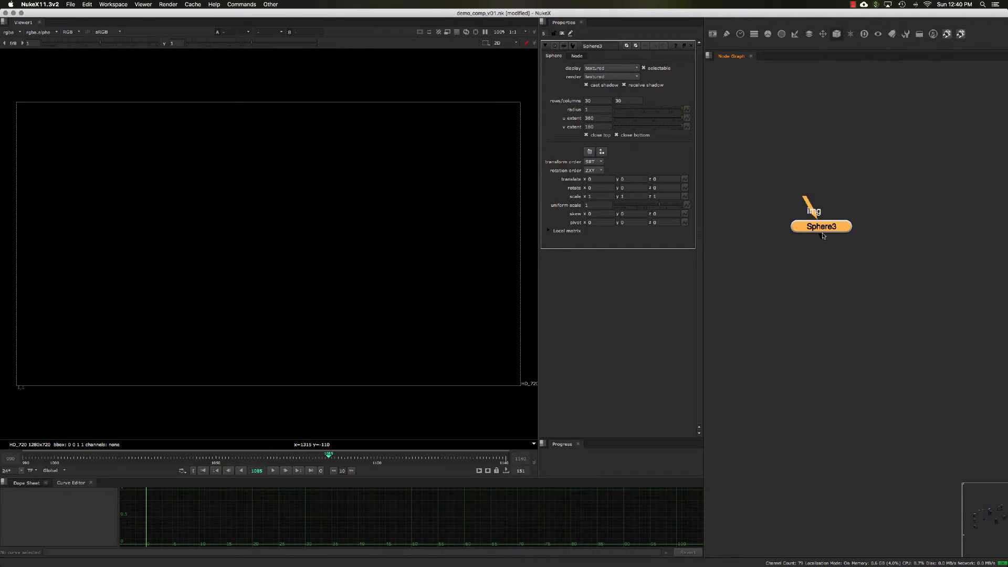
left_click_drag(823, 237, 832, 263)
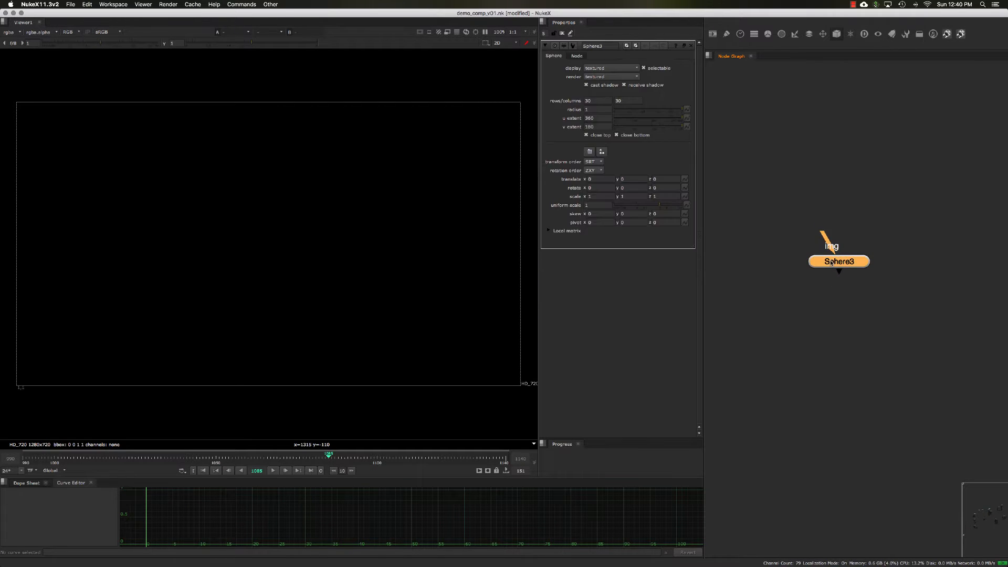
Display the sphere in the 3D viewer, framed at an angle, and open its properties
key("1")
key("f")
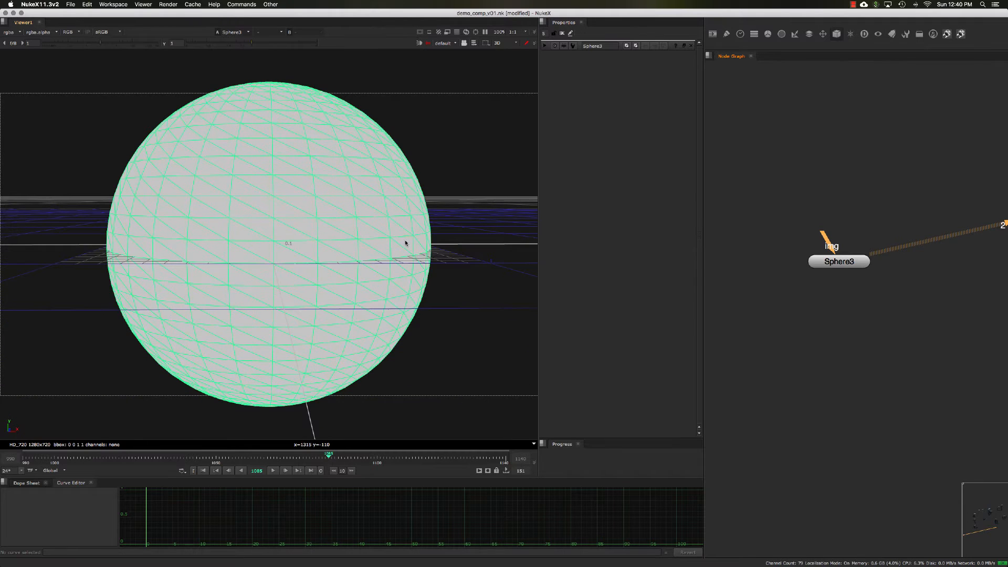
left_click_drag(406, 242, 403, 244, "super")
middle_click_drag(402, 243, 385, 246, "alt")
left_click_drag(385, 247, 373, 253, "super")
double_click(830, 268)
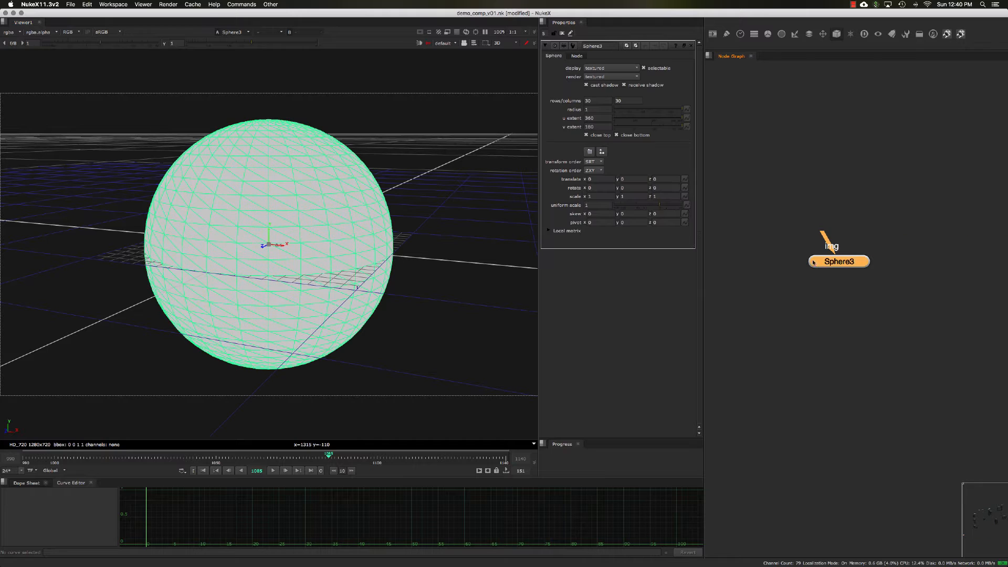
Add an EditGeo node connected beneath the Sphere node
scroll(825, 248, "down", 1)
left_click_drag(827, 246, 834, 224)
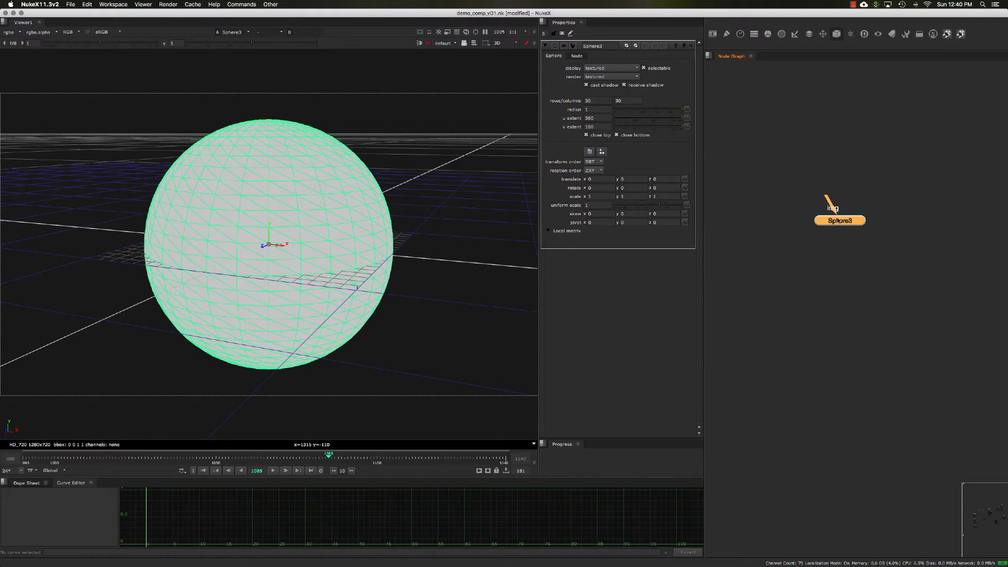
key("Tab")
type("ed")
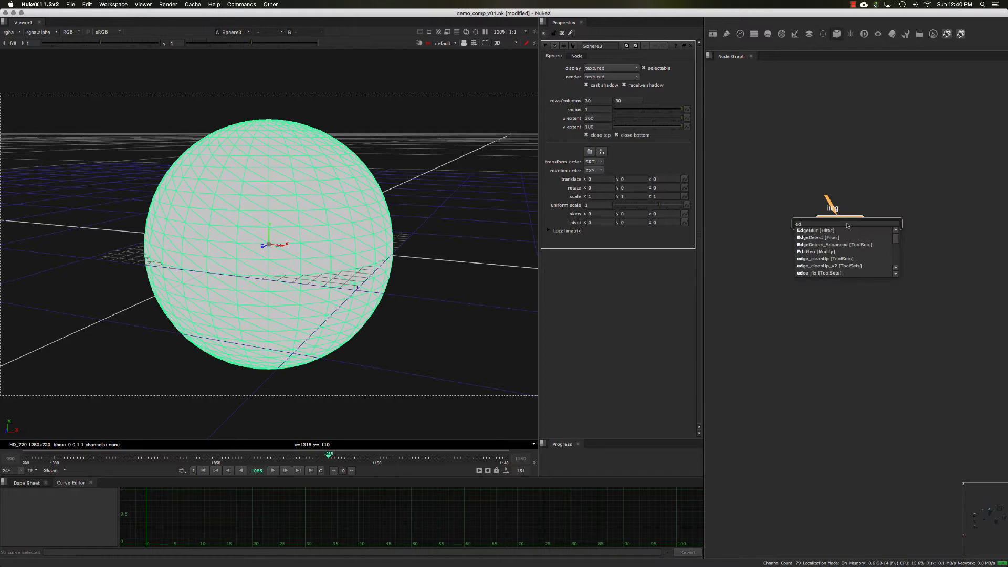
left_click(827, 251)
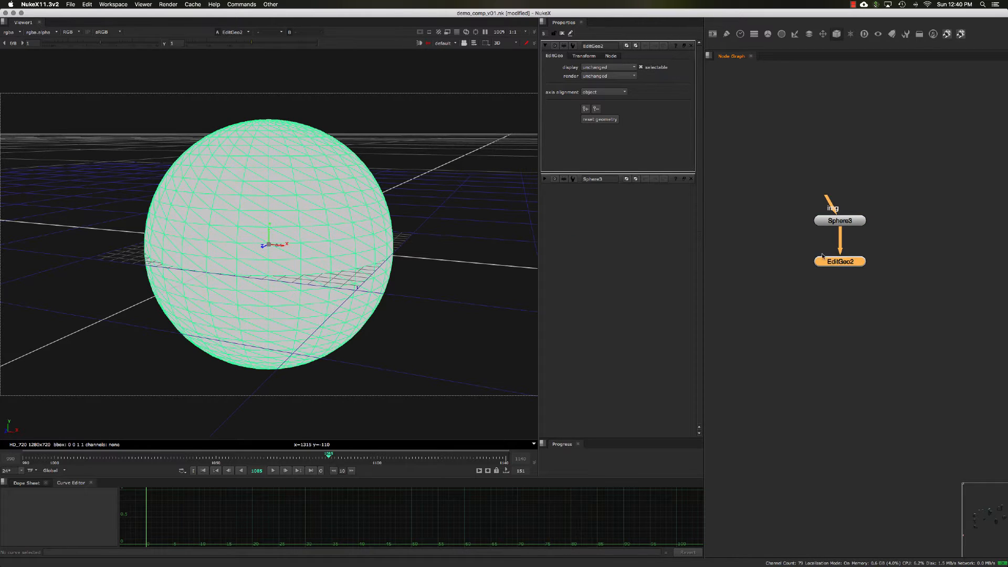
left_click_drag(823, 256, 829, 257)
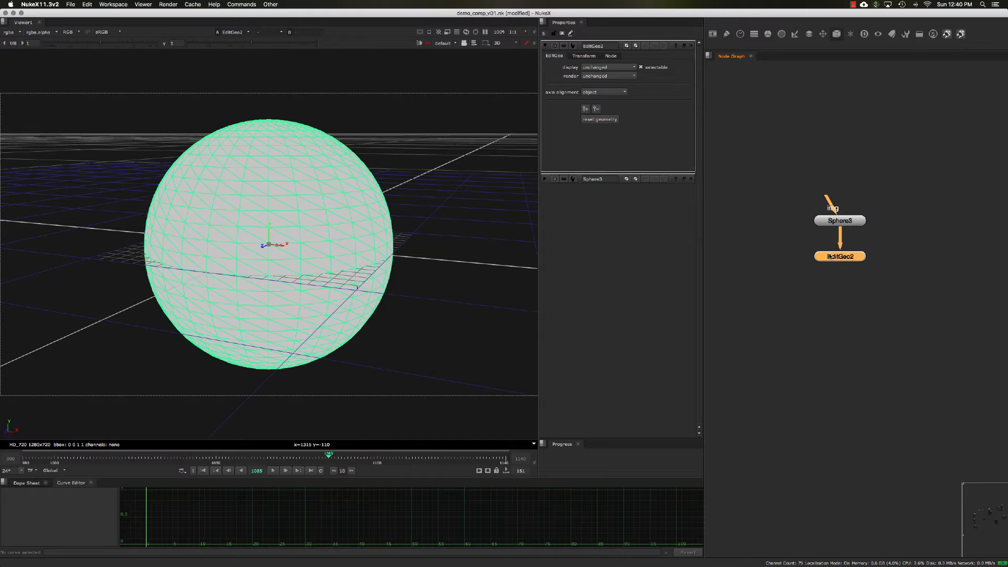
middle_click_drag(824, 254, 823, 251)
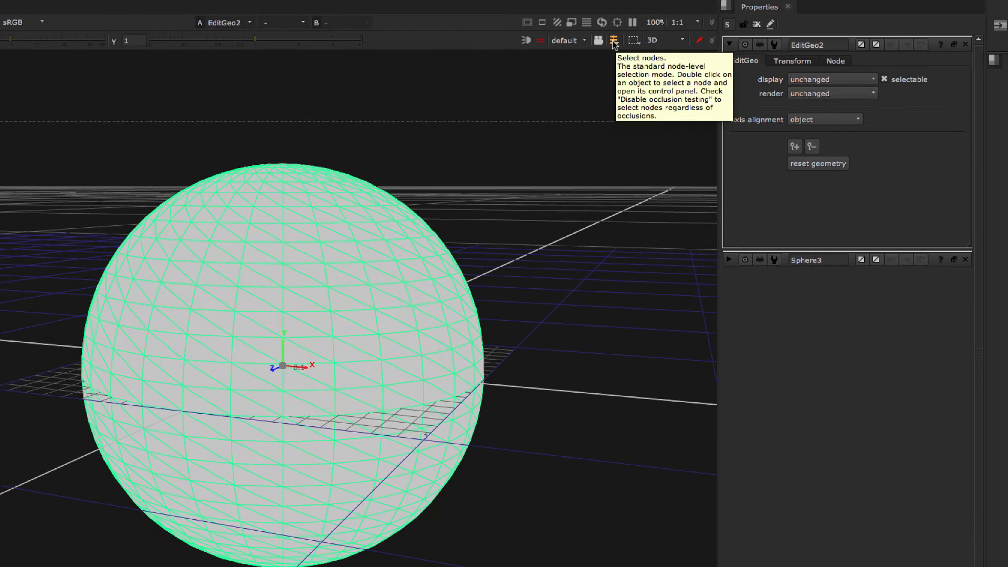
Using vertex selection in the viewer, select a block of vertices on the sphere's front and pull them outward from the surface
left_click(615, 43)
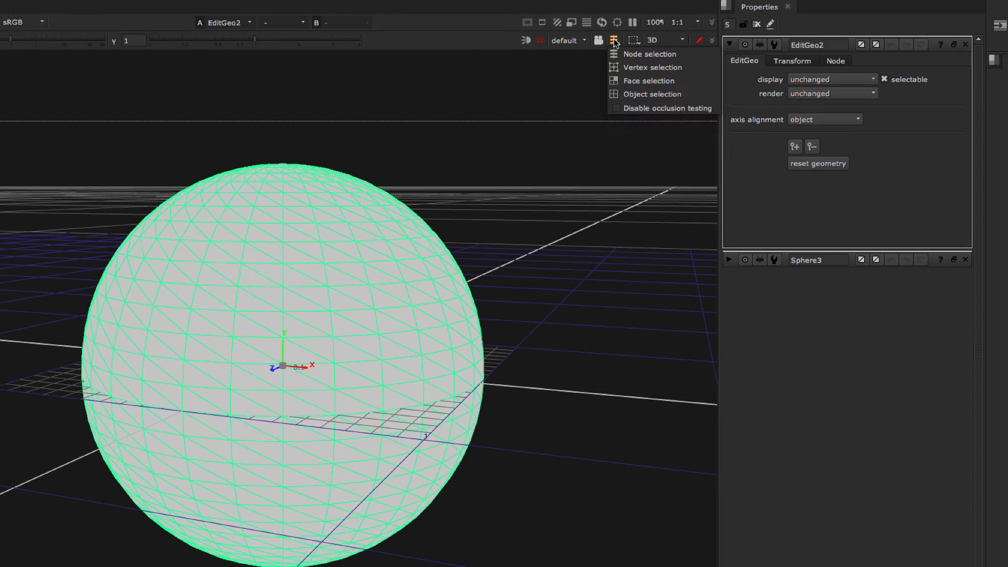
left_click(625, 68)
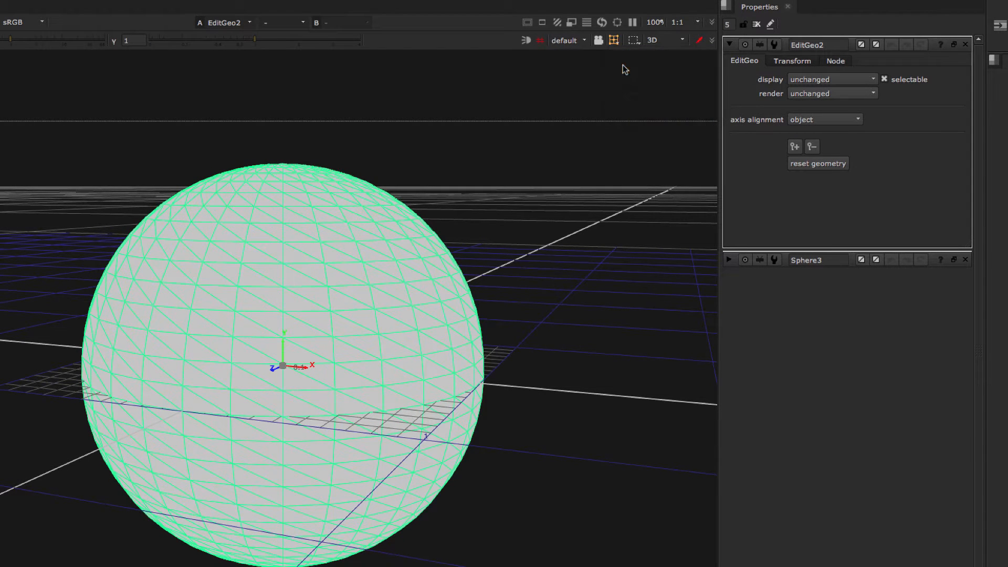
left_click_drag(293, 291, 311, 303)
left_click_drag(243, 271, 379, 390)
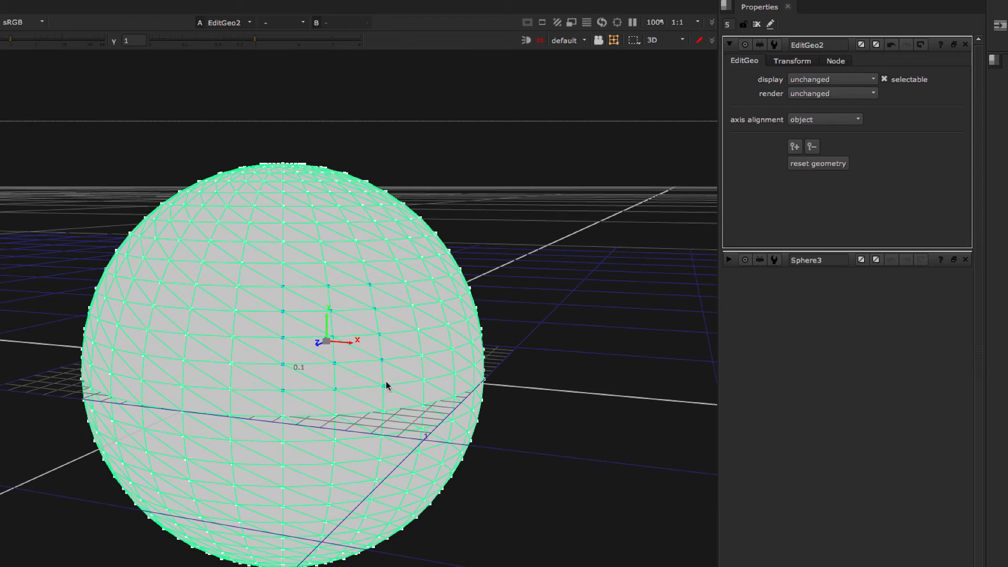
left_click_drag(353, 344, 155, 366)
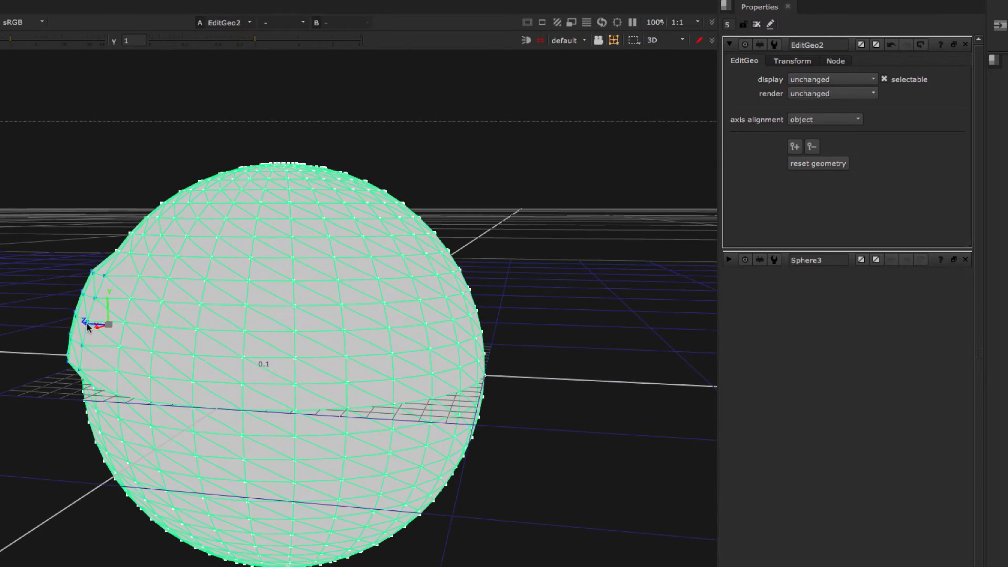
left_click_drag(86, 324, 94, 292)
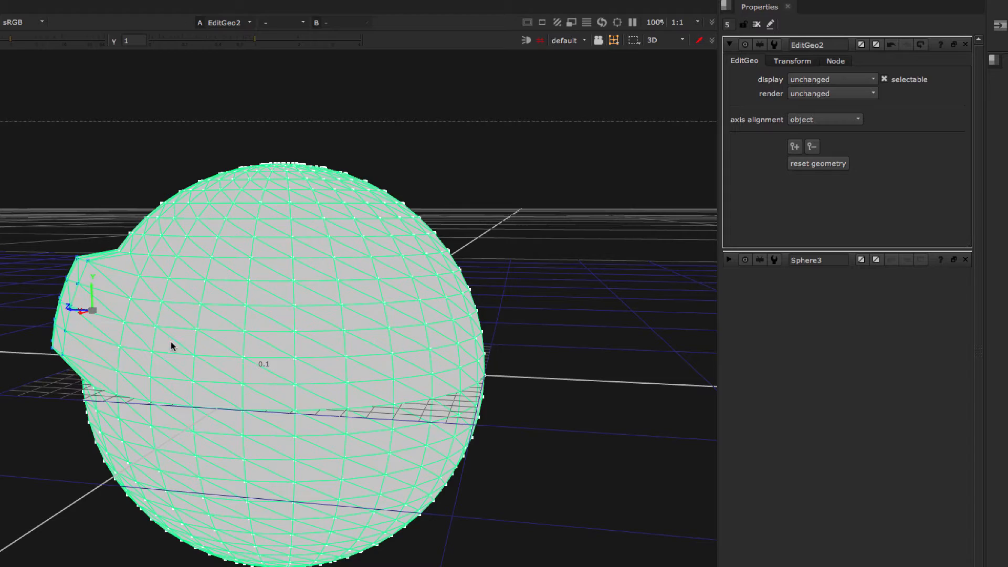
Change the viewer to face selection and select a small cluster of adjacent faces on the sphere's upper front
left_click_drag(171, 344, 418, 273, "ctrl")
left_click(612, 42)
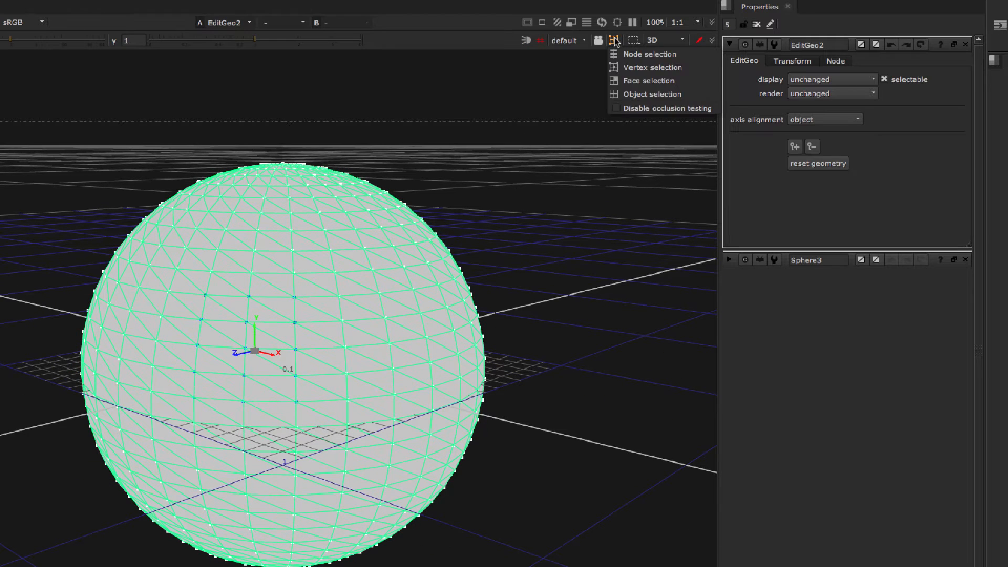
left_click(646, 79)
left_click(332, 302)
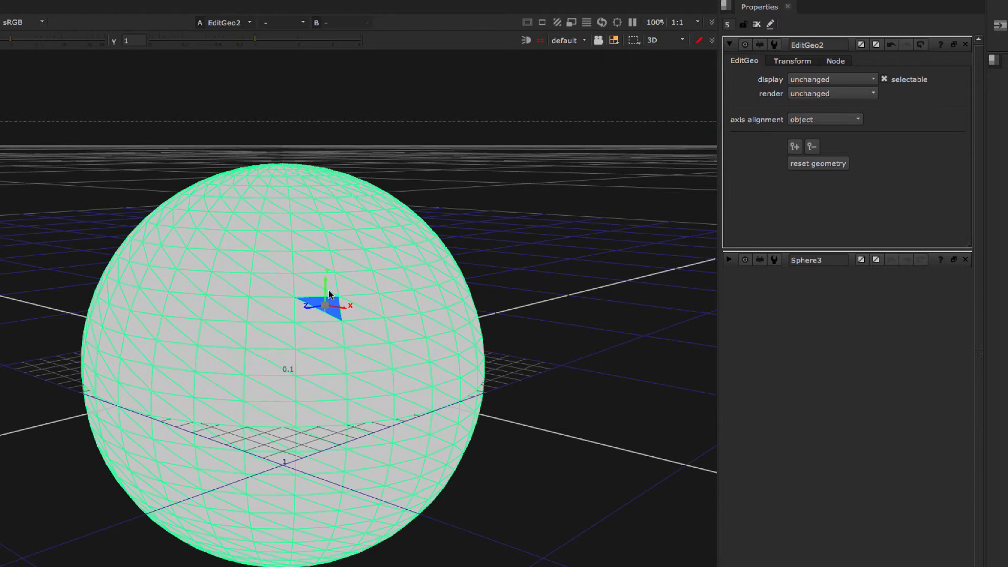
left_click(310, 290)
left_click(320, 305, "shift")
left_click(320, 316, "shift")
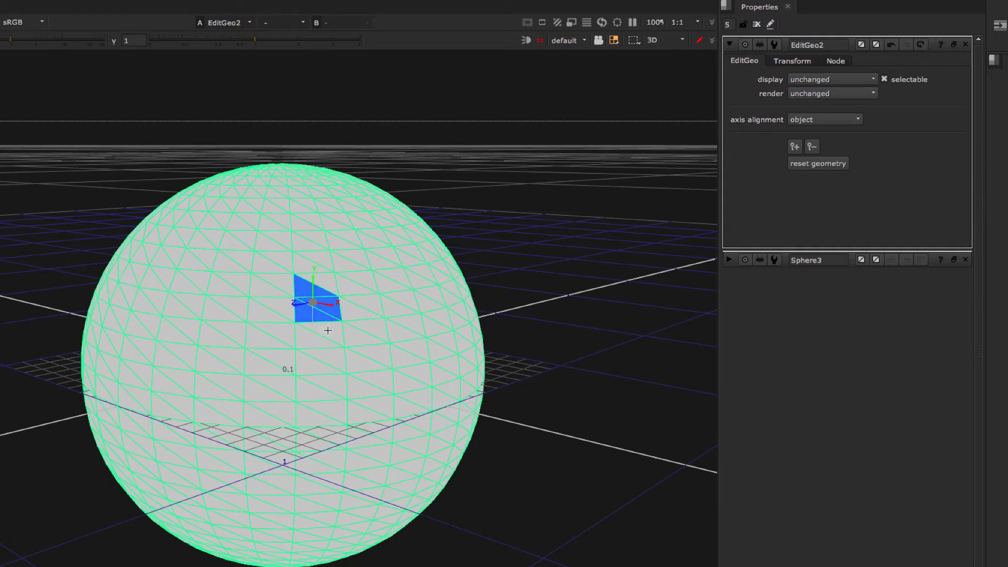
left_click(326, 328, "shift")
Undo the recent edits made with the selected sphere faces
left_click_drag(342, 320, 312, 314, "ctrl")
key("ctrl+z")
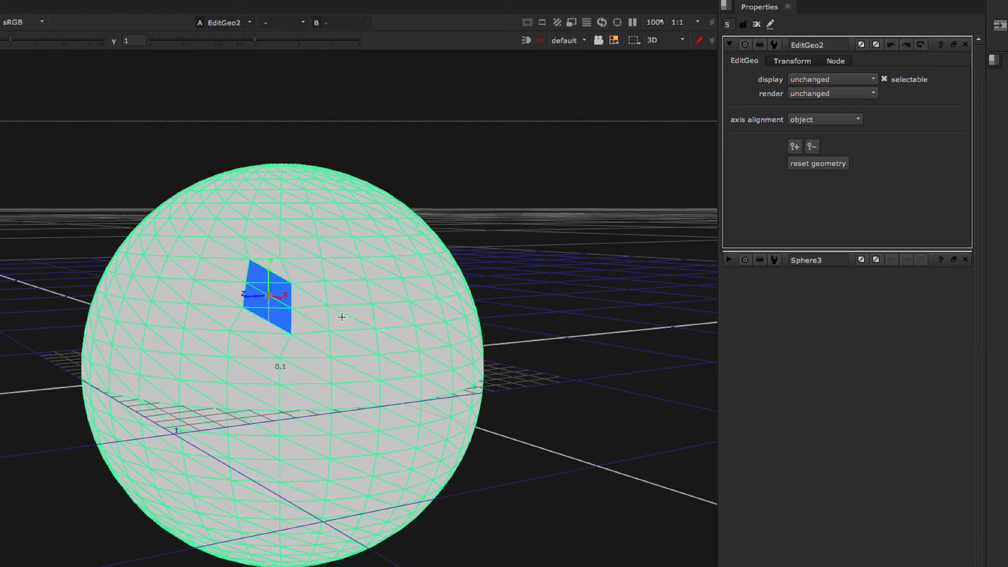
key("ctrl+z")
key("ctrl+z")
left_click_drag(375, 320, 429, 320, "ctrl")
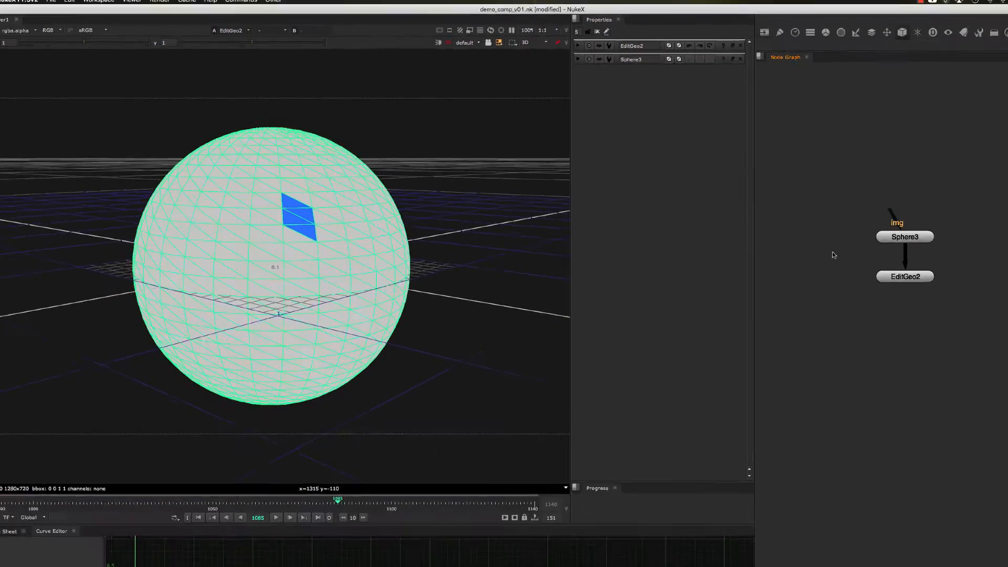
Delete the EditGeo node and return the viewer to node selection
double_click(905, 276)
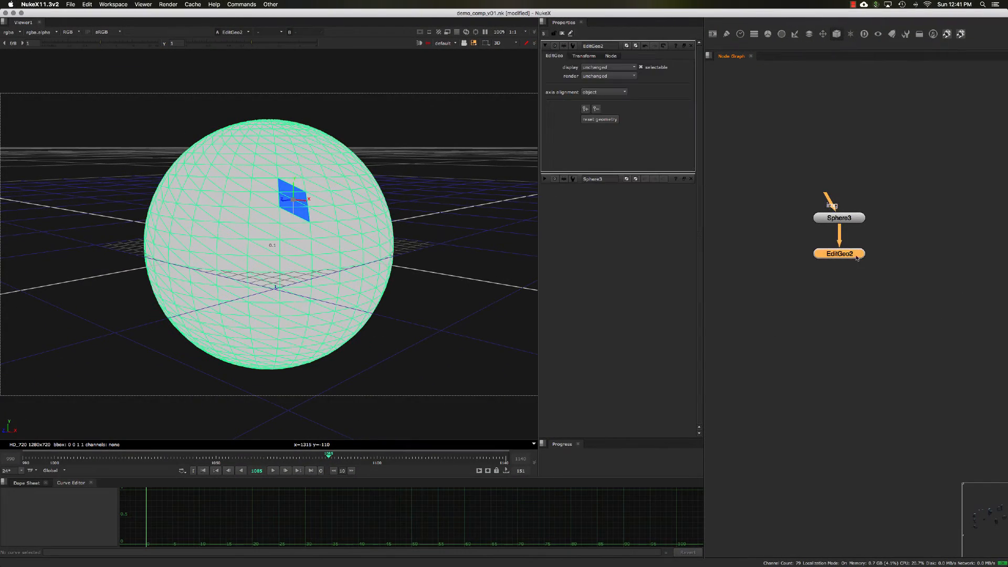
left_click_drag(856, 257, 856, 258)
key("Delete")
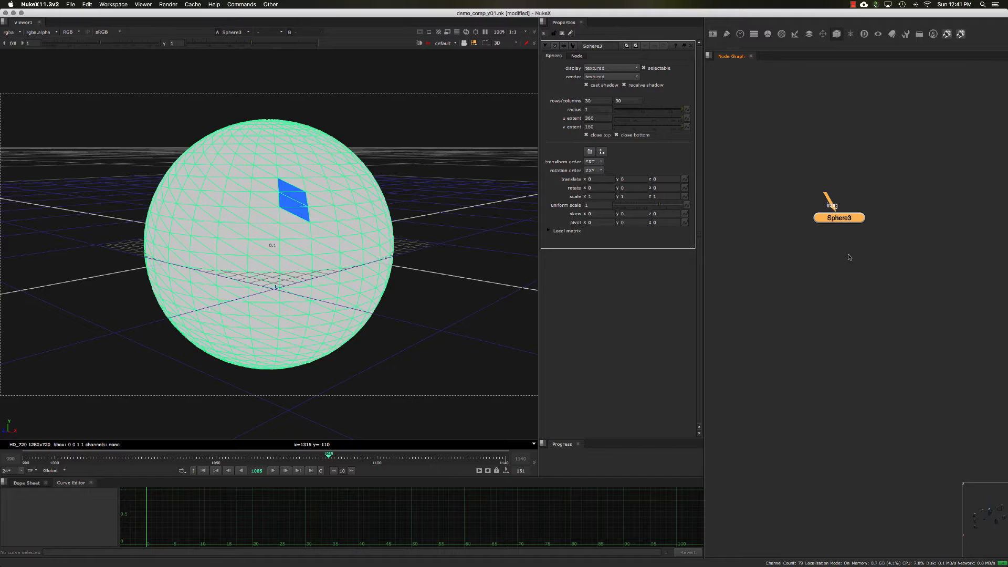
left_click(850, 257)
left_click(475, 43)
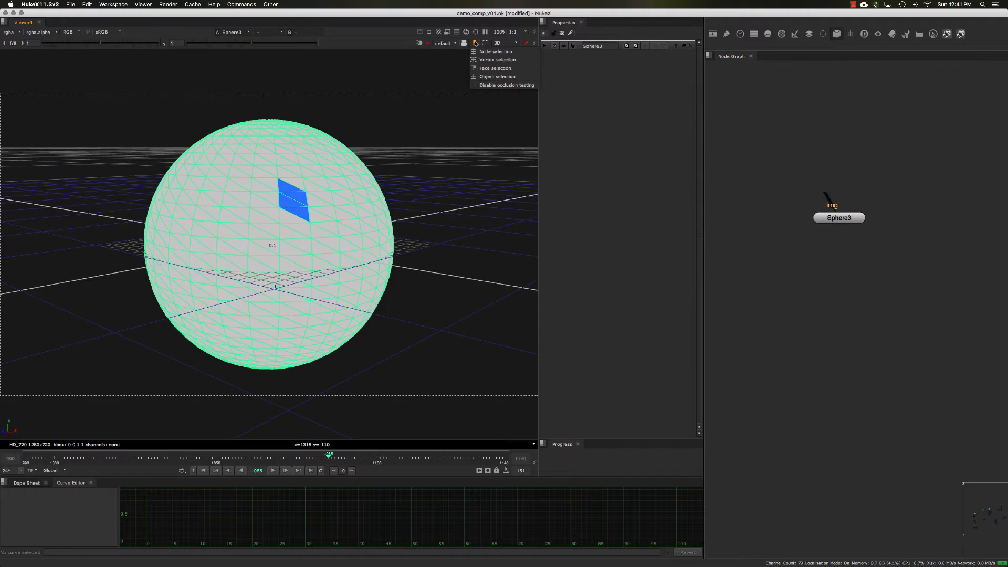
left_click(494, 48)
left_click(341, 212)
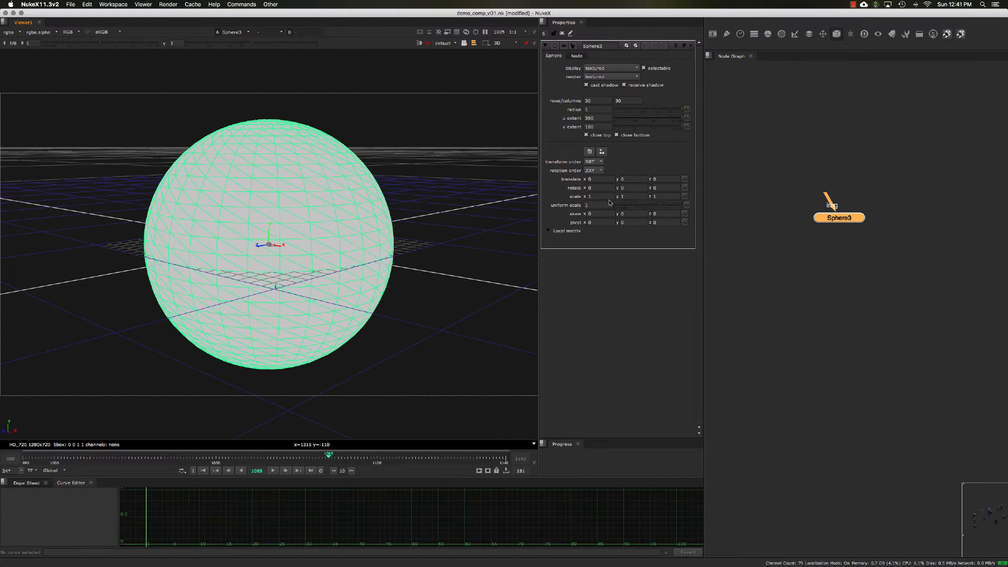
Add a DisplaceGeo node connected to the Sphere node and space it out below the sphere
left_click(826, 197)
left_click(825, 218)
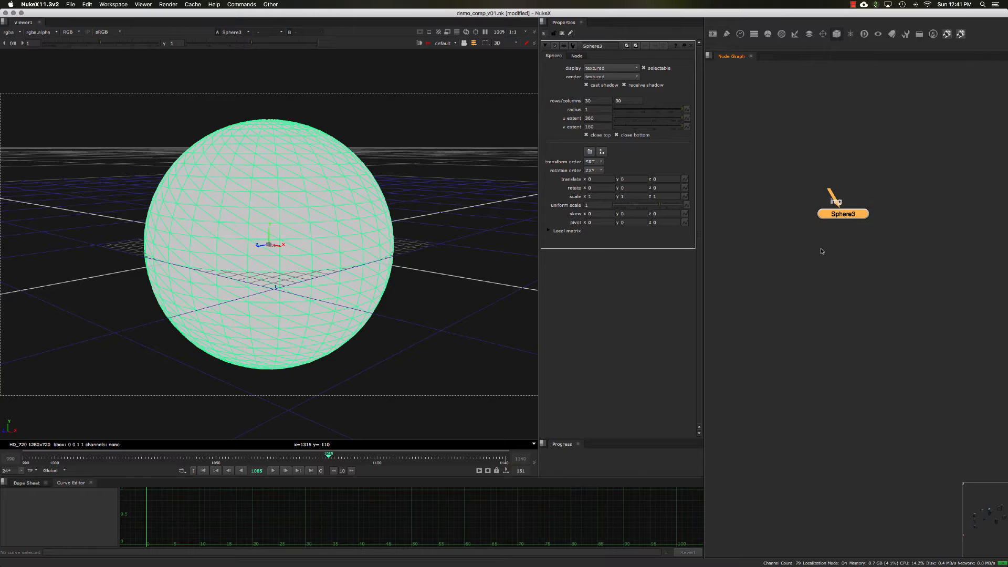
left_click(844, 217)
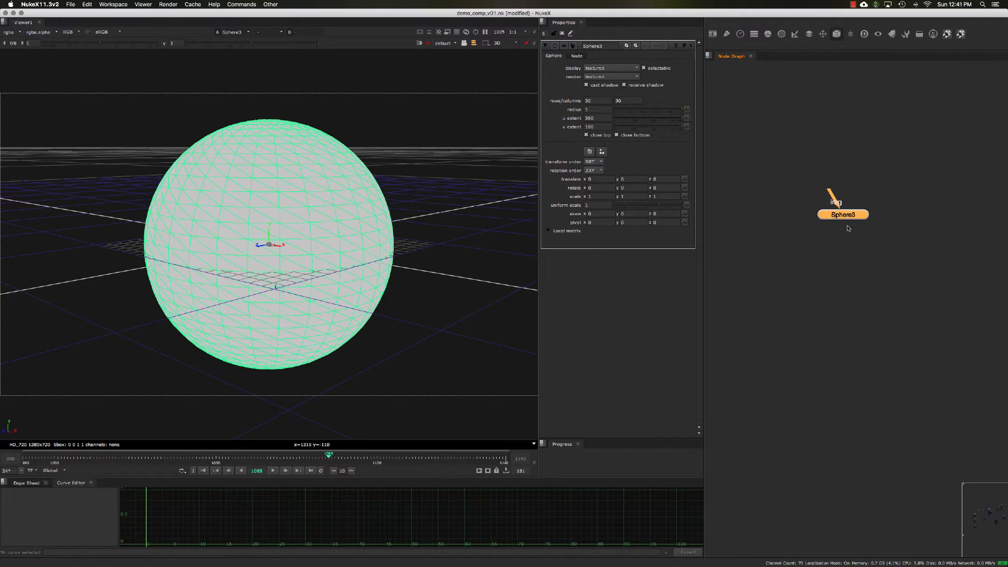
key("Tab")
type("d")
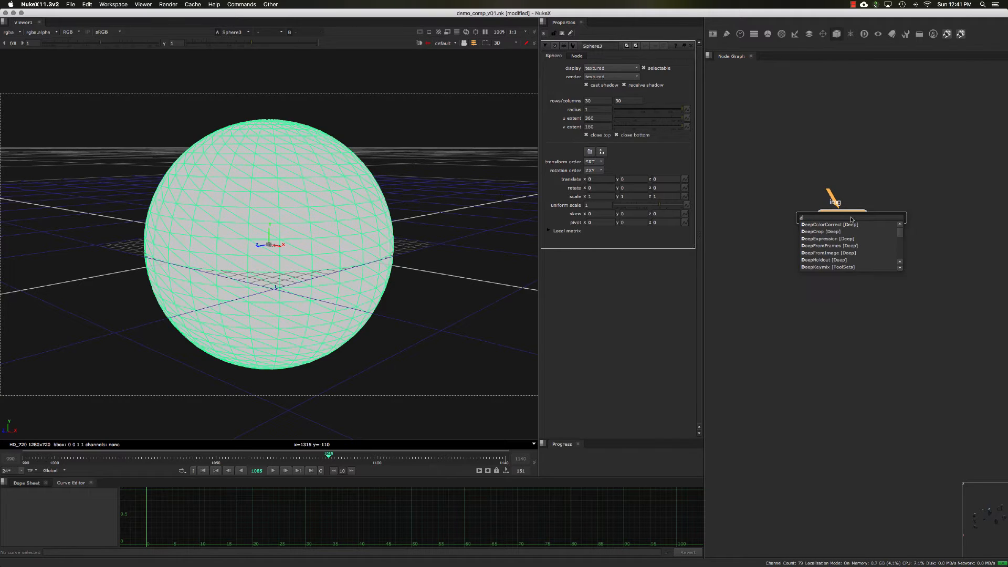
type("isa")
left_click(849, 233)
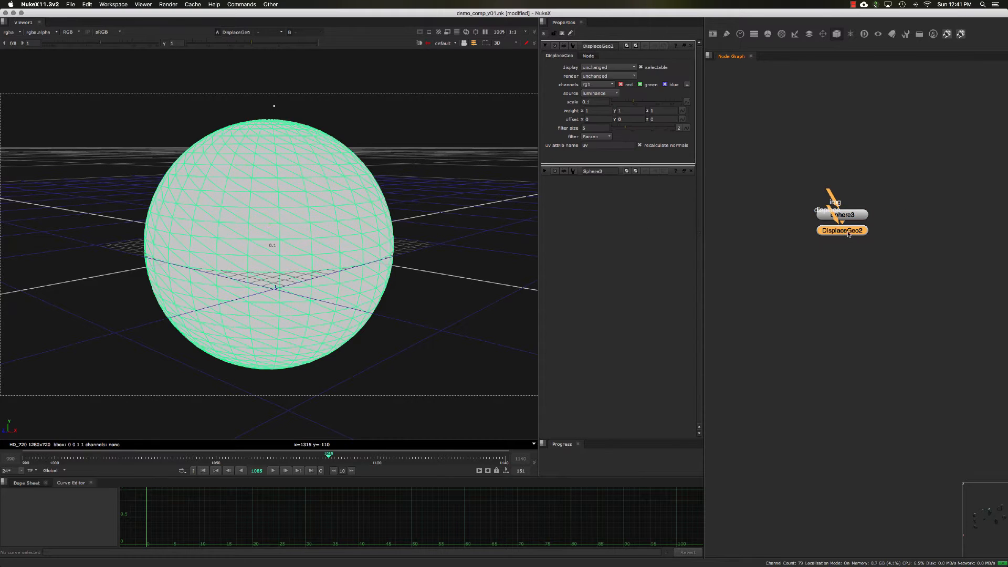
scroll(835, 269, "up", 4)
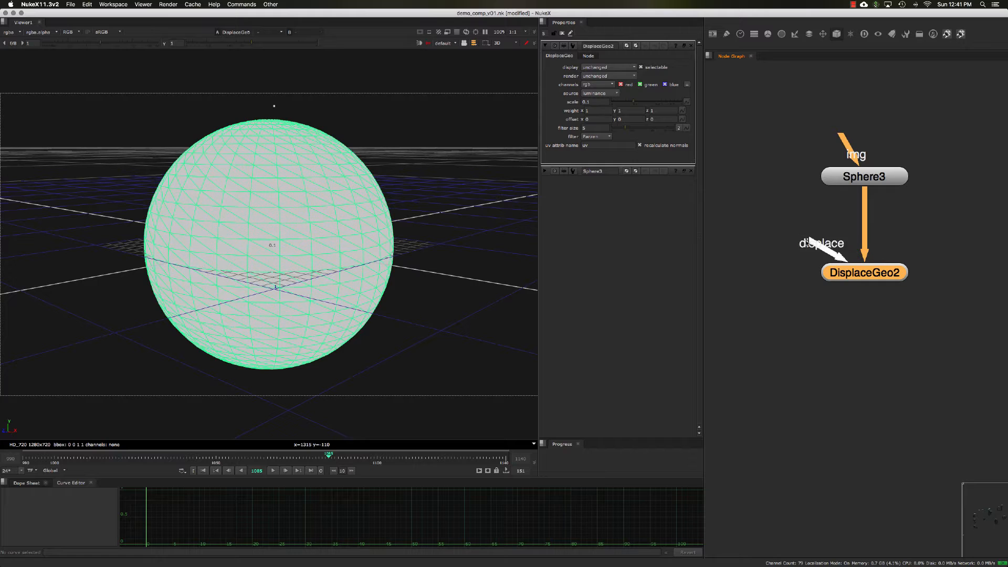
Add a Noise node beside the Sphere node and show its output in the viewer with its properties open
scroll(787, 279, "down", 2)
middle_click_drag(779, 266, 789, 275)
left_click(780, 269)
key("Tab")
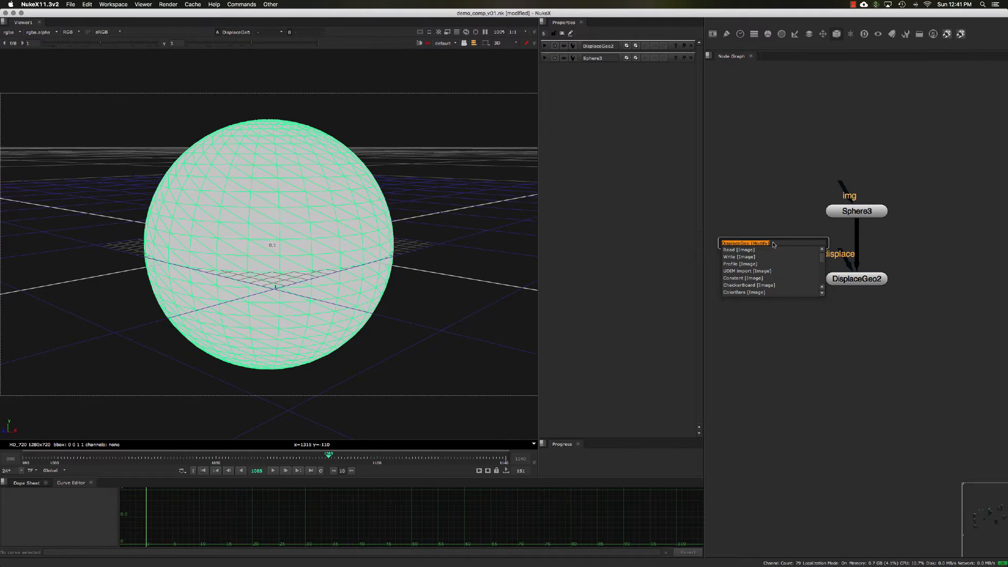
type("ni")
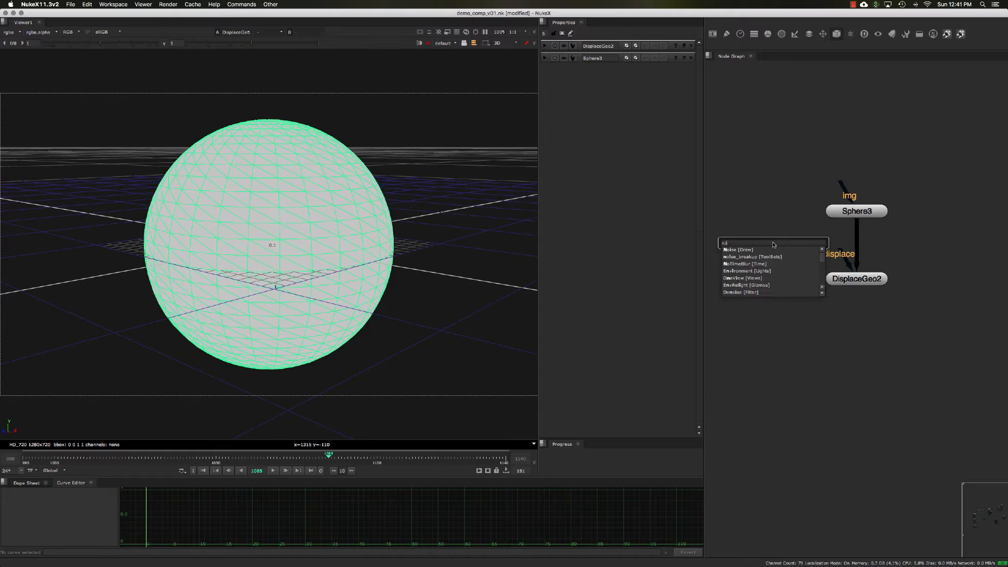
key("BackSpace")
type("oise")
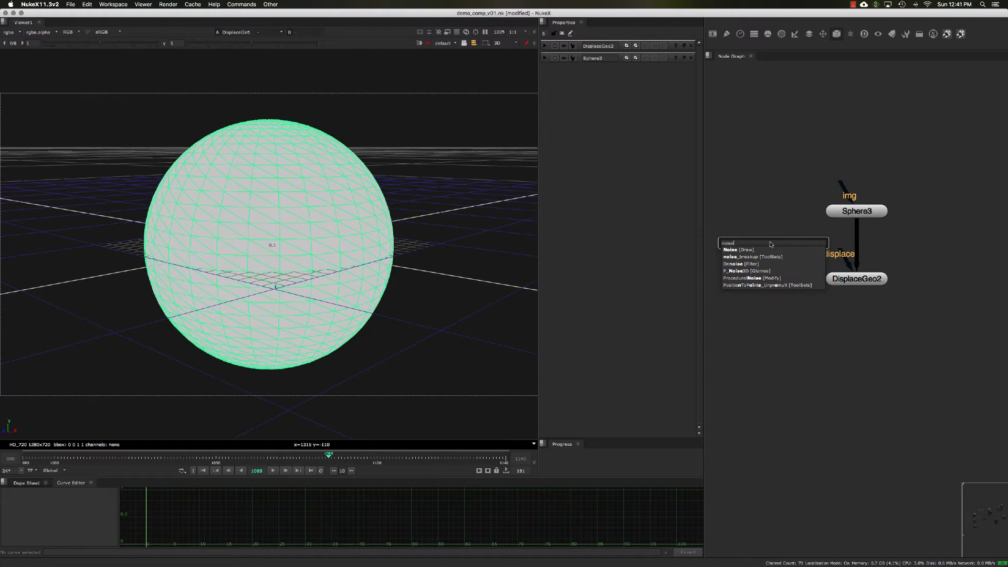
key("Return")
key("1")
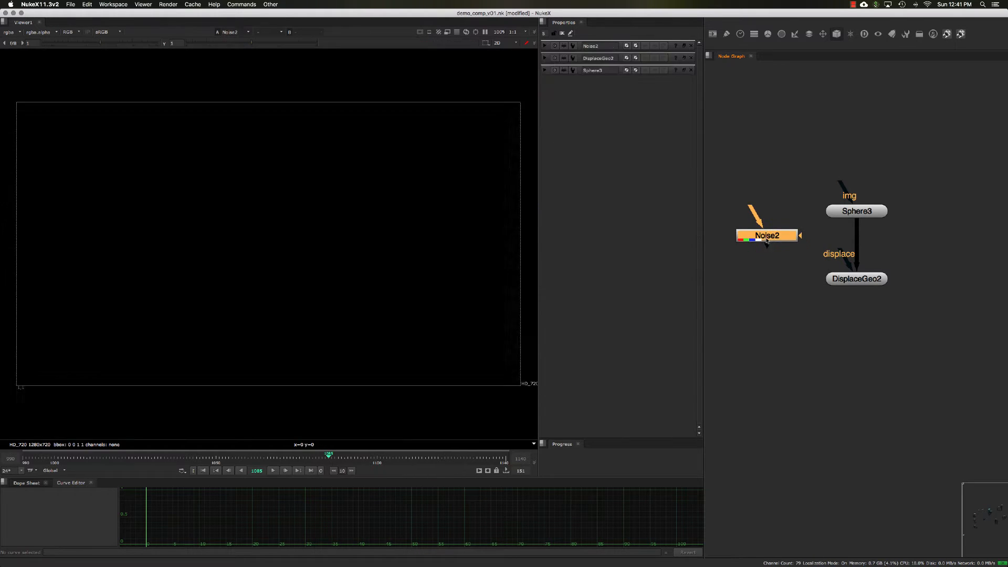
double_click(766, 236)
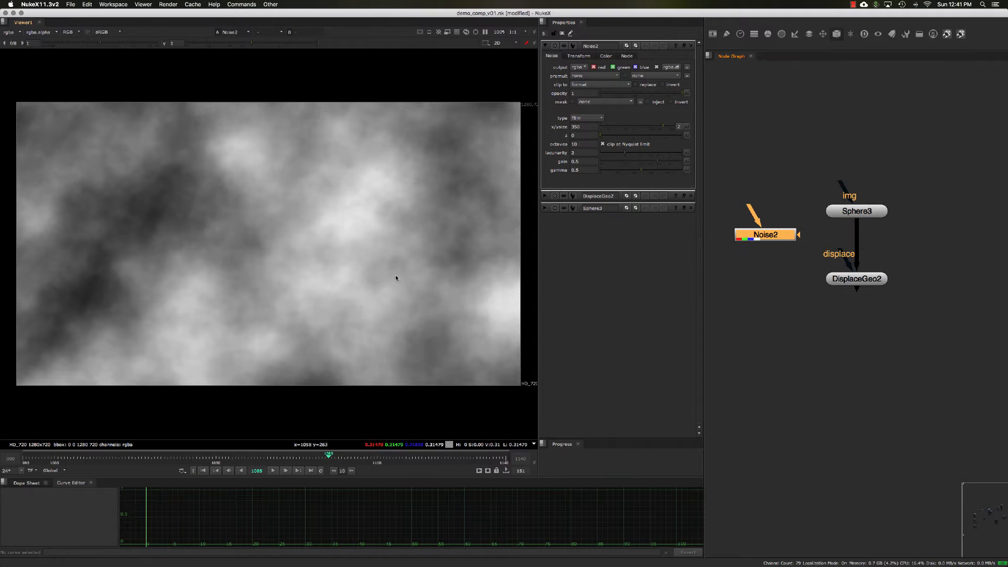
View the DisplaceGeo node and connect its displace input to the Noise node
key("Tab")
left_click(841, 280)
key("2")
left_click(842, 266)
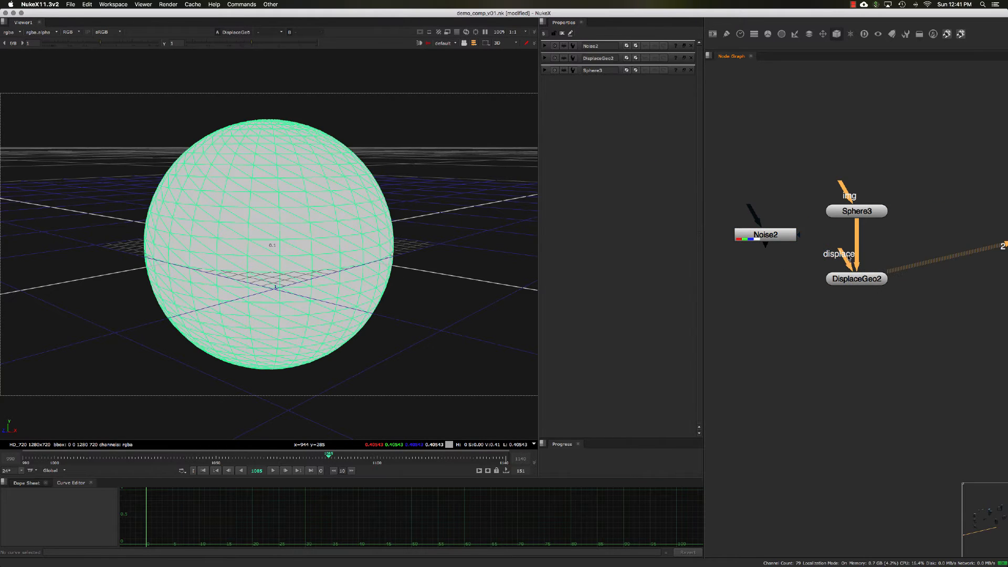
left_click_drag(849, 258, 767, 237)
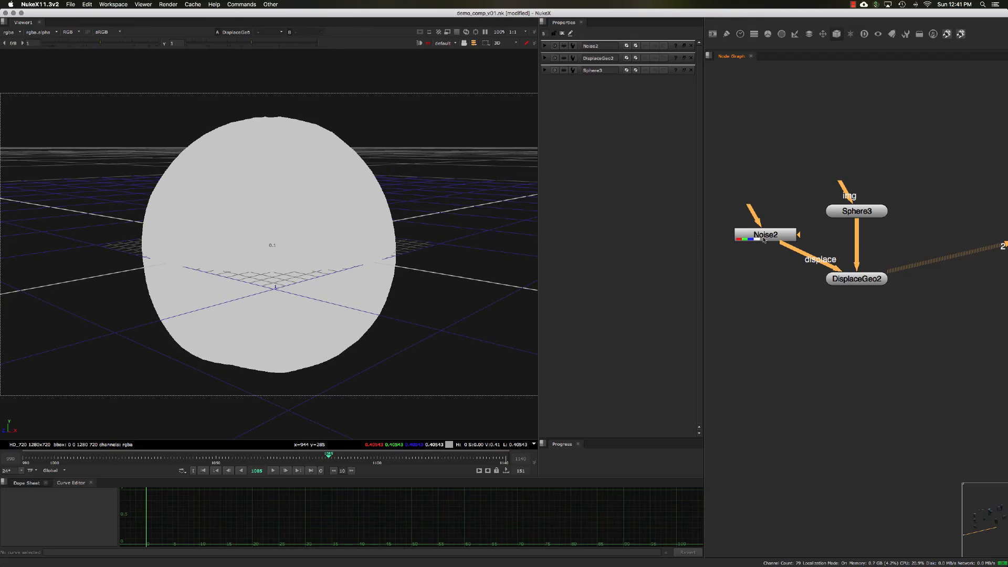
Set the DisplaceGeo scale to 0.93 in its floating properties, orbit around the displaced sphere, and close the properties
double_click(846, 279)
left_click_drag(323, 201, 356, 194, "super")
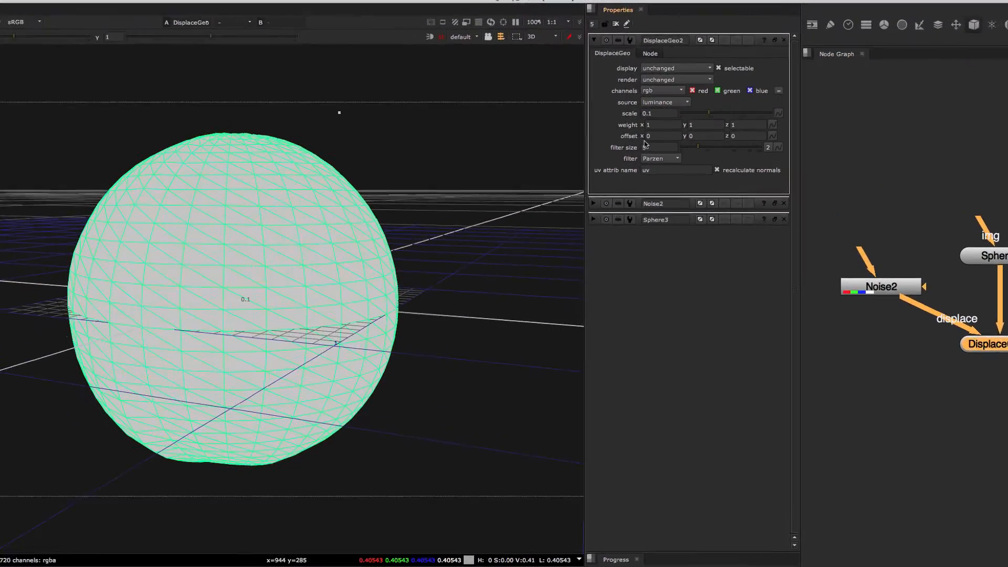
left_click(775, 40)
left_click_drag(727, 37, 714, 84)
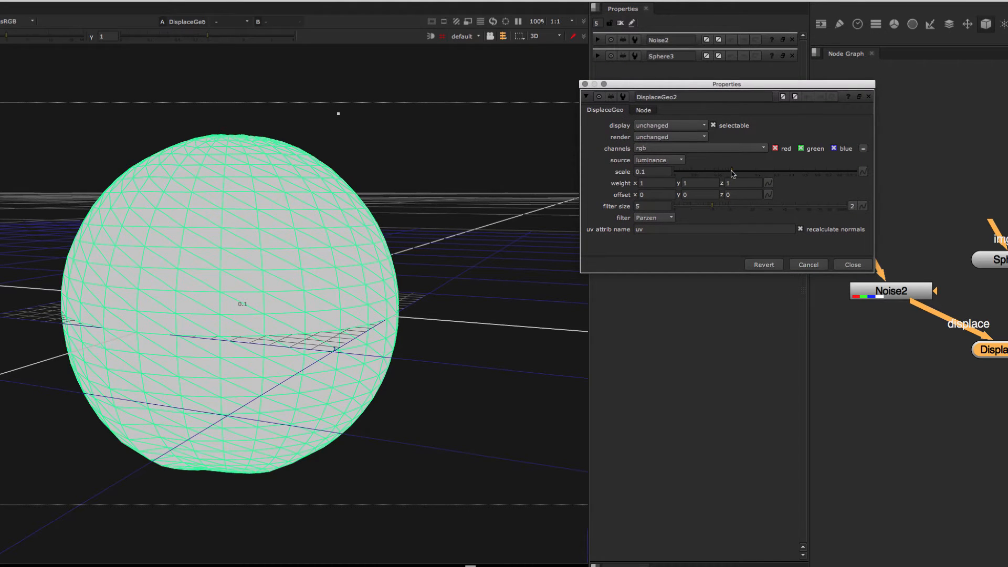
left_click_drag(733, 174, 851, 174)
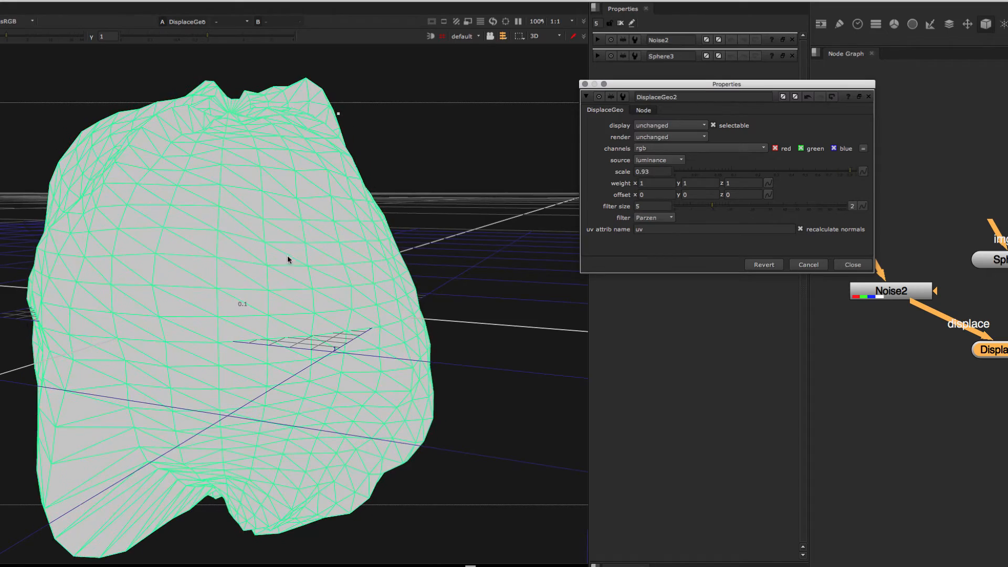
left_click_drag(288, 259, 402, 259, "ctrl")
middle_click_drag(877, 335, 893, 353)
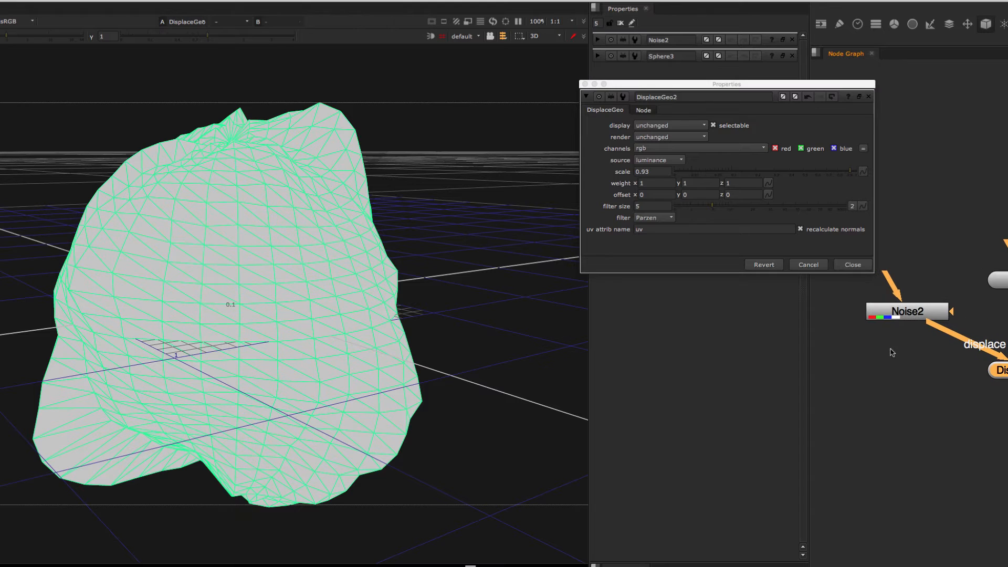
left_click(853, 265)
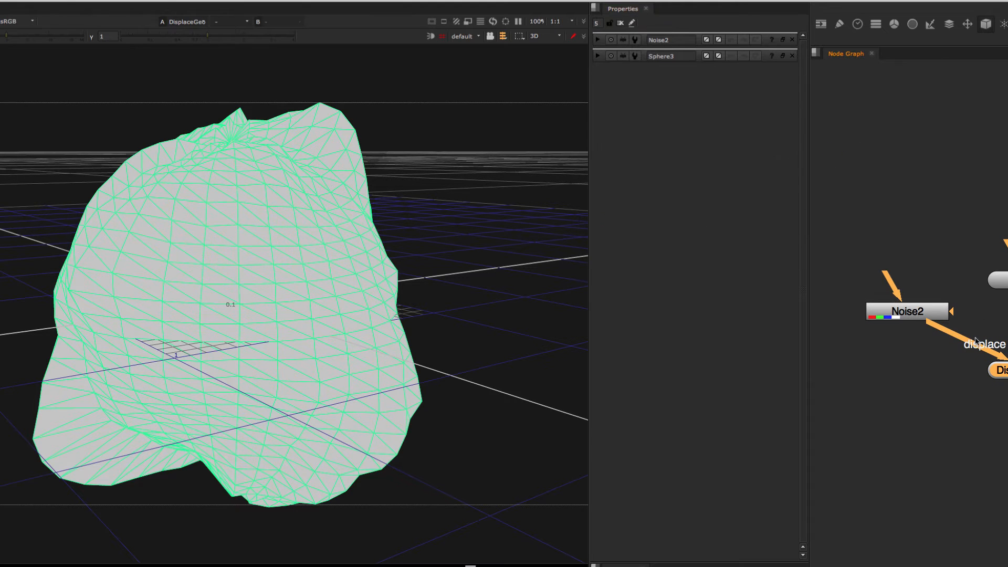
Set the Noise node's x/ysize to 135 and inspect the displaced sphere from another angle
double_click(918, 319)
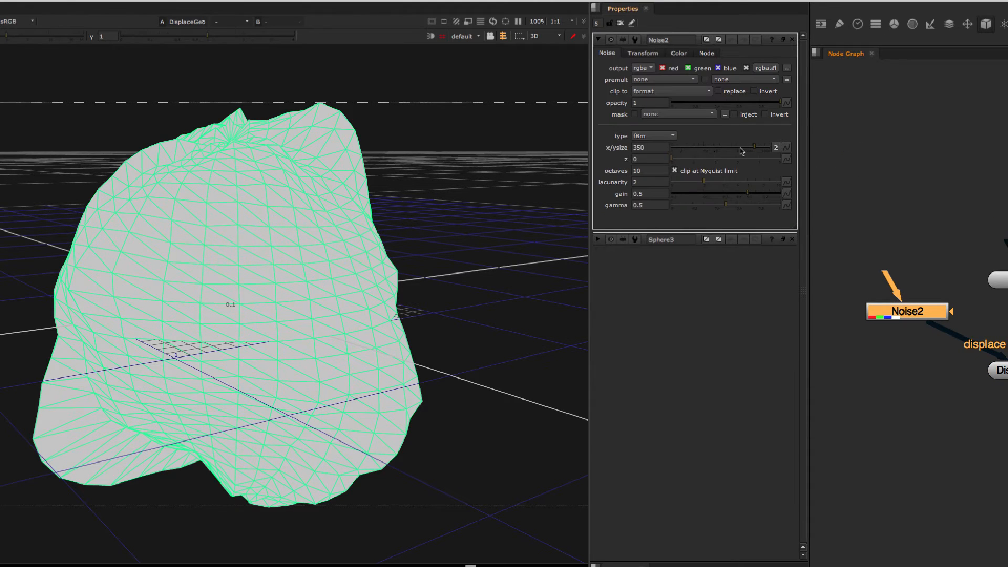
left_click_drag(755, 149, 741, 152)
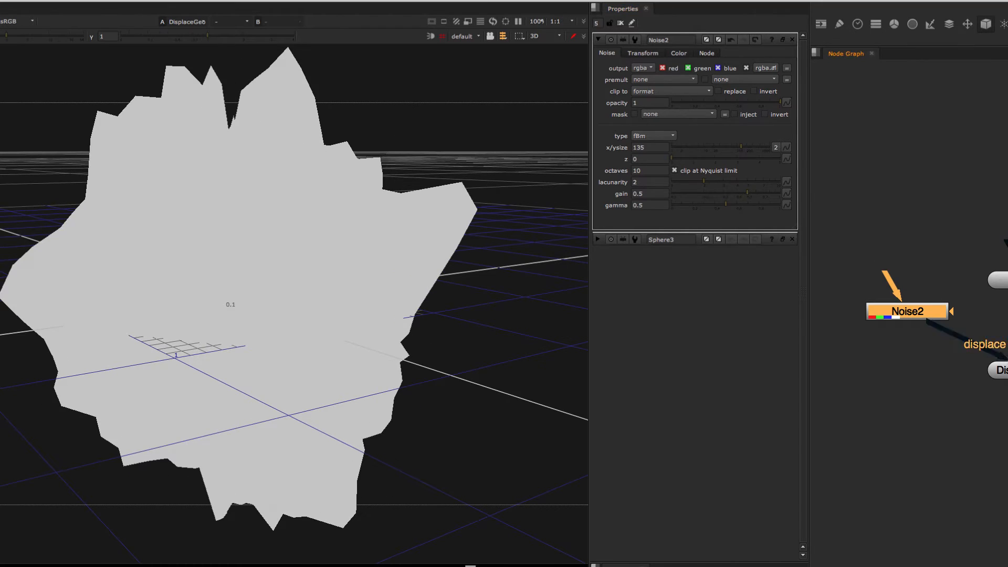
left_click(1002, 370)
left_click_drag(426, 218, 394, 246, "ctrl")
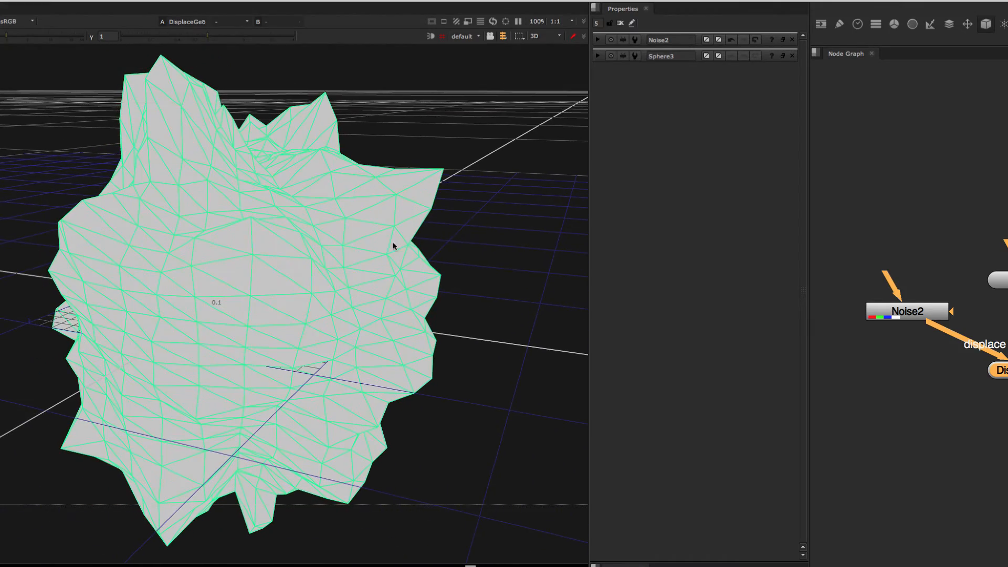
left_click_drag(924, 317, 916, 311)
left_click(940, 358)
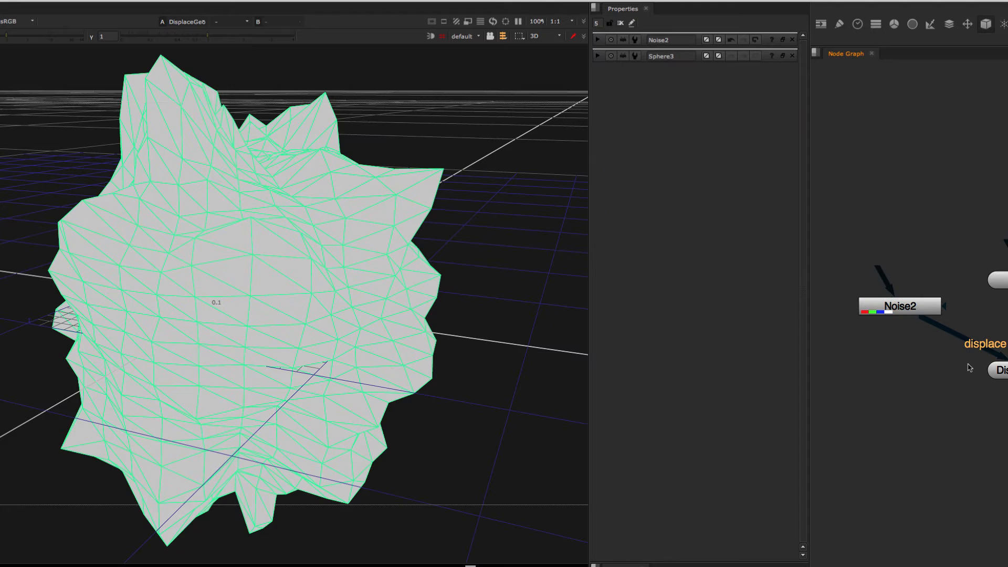
left_click_drag(999, 369, 1000, 376)
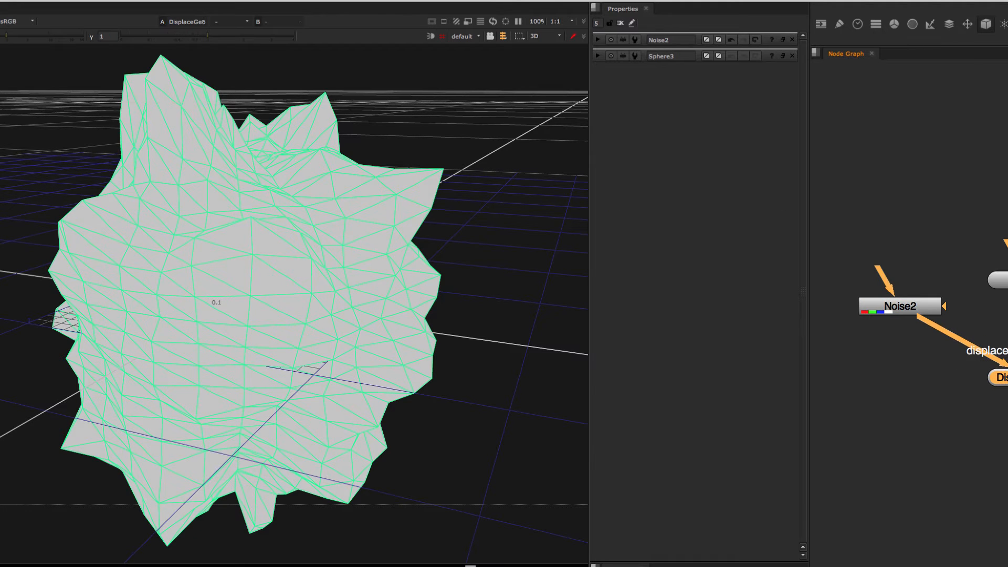
middle_click_drag(924, 367, 930, 361)
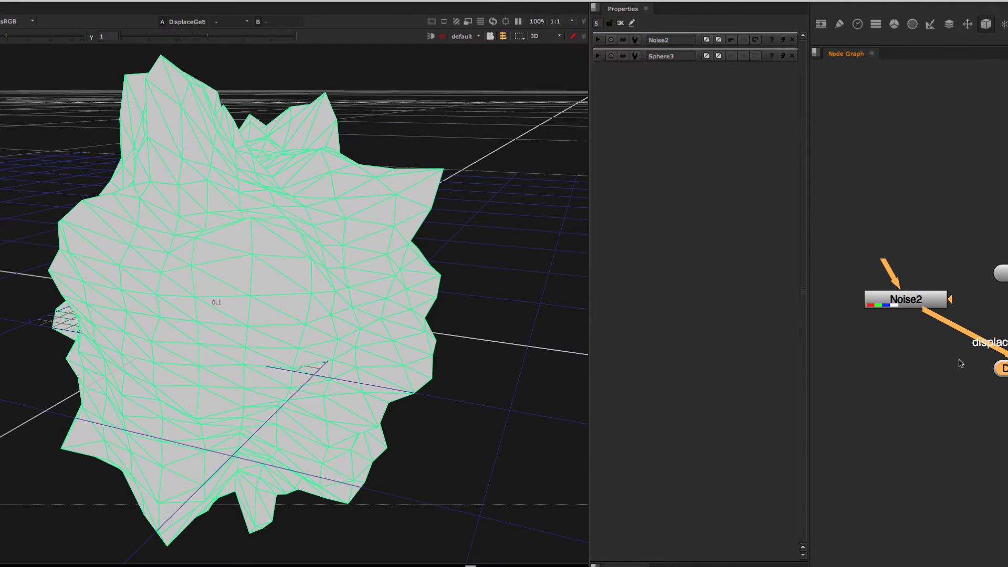
left_click_drag(1004, 369, 1005, 372)
middle_click_drag(959, 371, 962, 364)
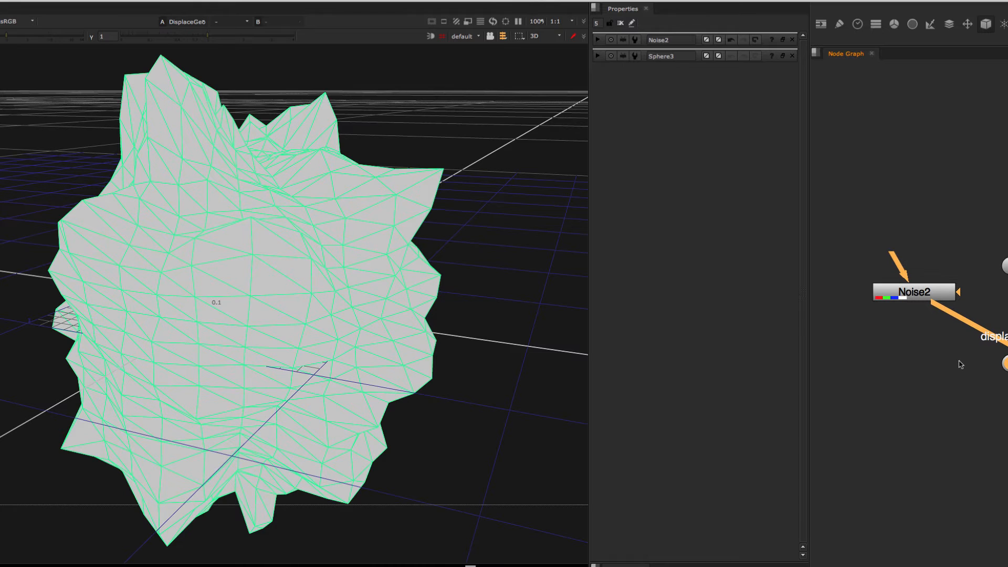
Compare the original Sphere node with the DisplaceGeo output by viewing each in turn
double_click(1007, 266)
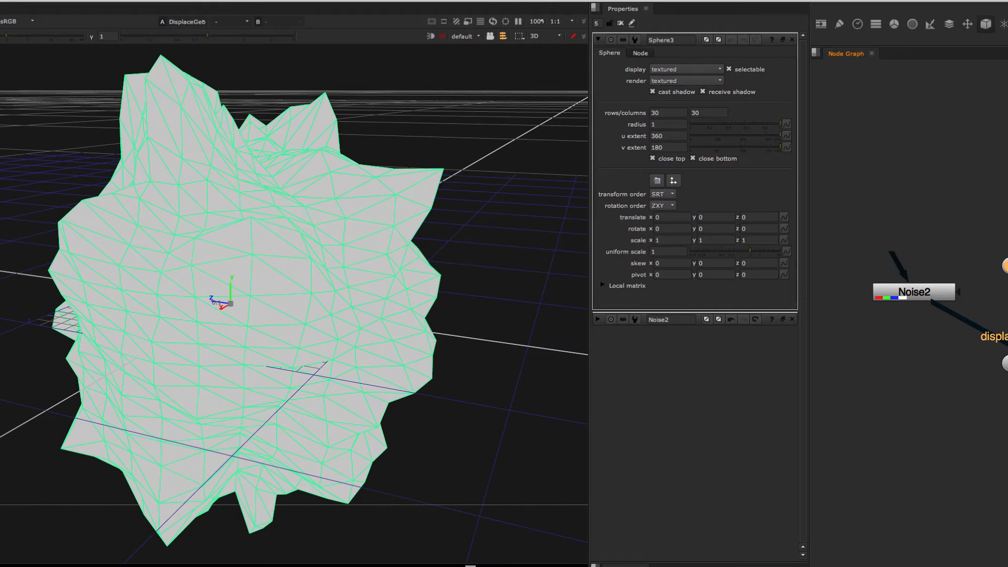
key("1")
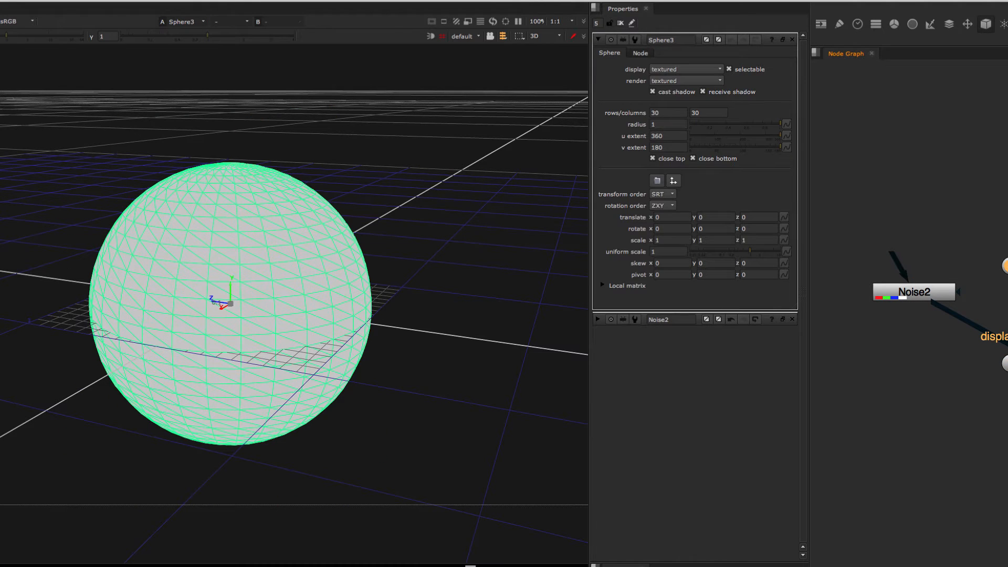
double_click(1006, 364)
key("1")
mouse_move(950, 351)
middle_mouse_down()
mouse_move(940, 354)
mouse_move(950, 350)
middle_mouse_up()
left_click(921, 370)
scroll(928, 363, "up", 2)
scroll(925, 359, "down", 1)
scroll(933, 360, "down", 1)
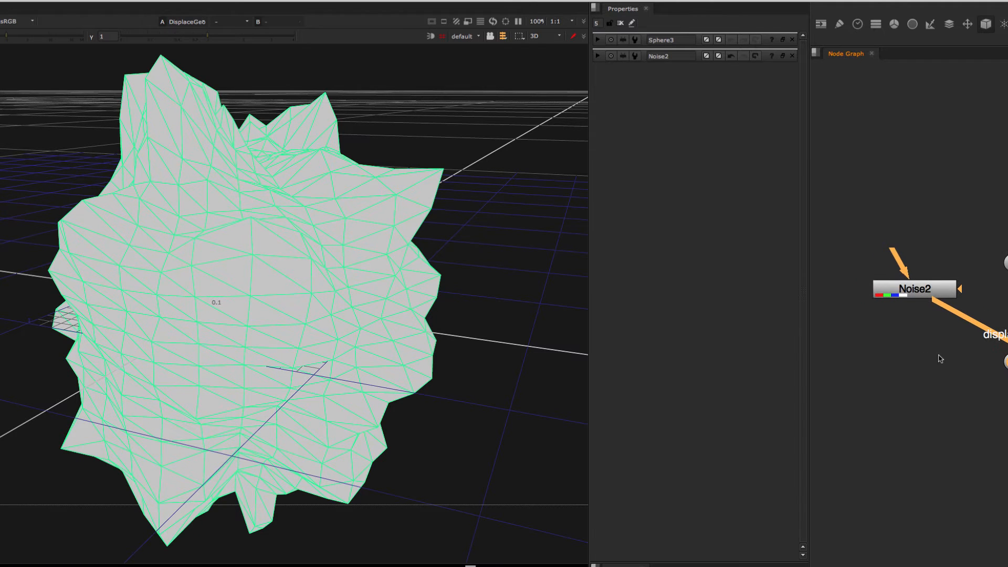
middle_click_drag(913, 357, 965, 359)
left_click(991, 379)
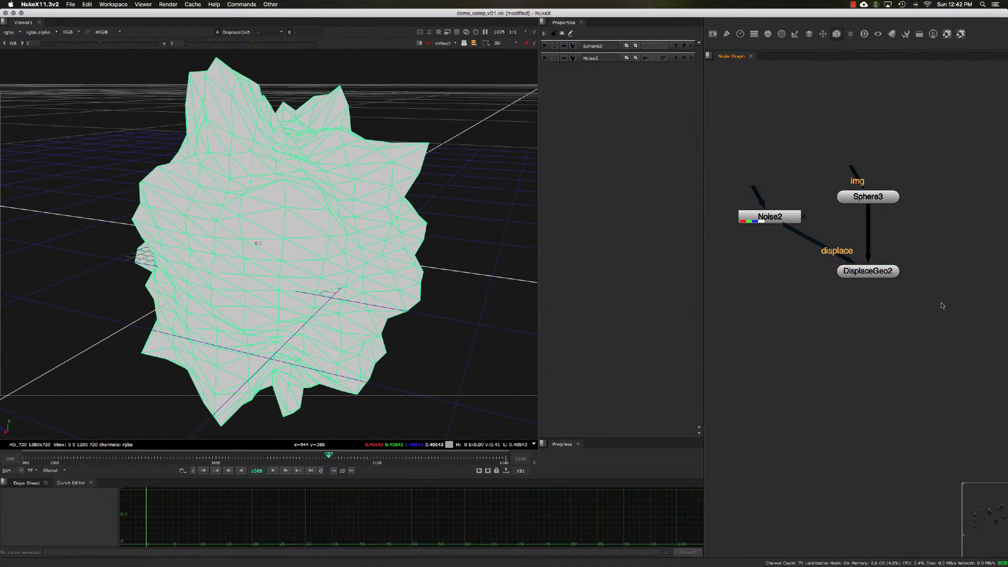
Delete the DisplaceGeo and Noise nodes and reposition the remaining Sphere node
left_click_drag(943, 306, 731, 236)
key("Delete")
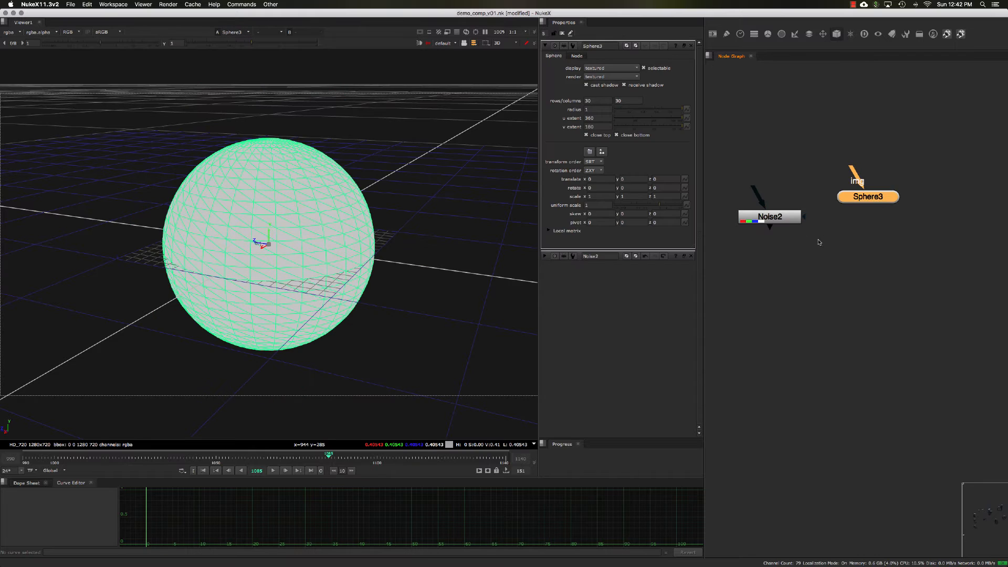
left_click(766, 216)
key("Delete")
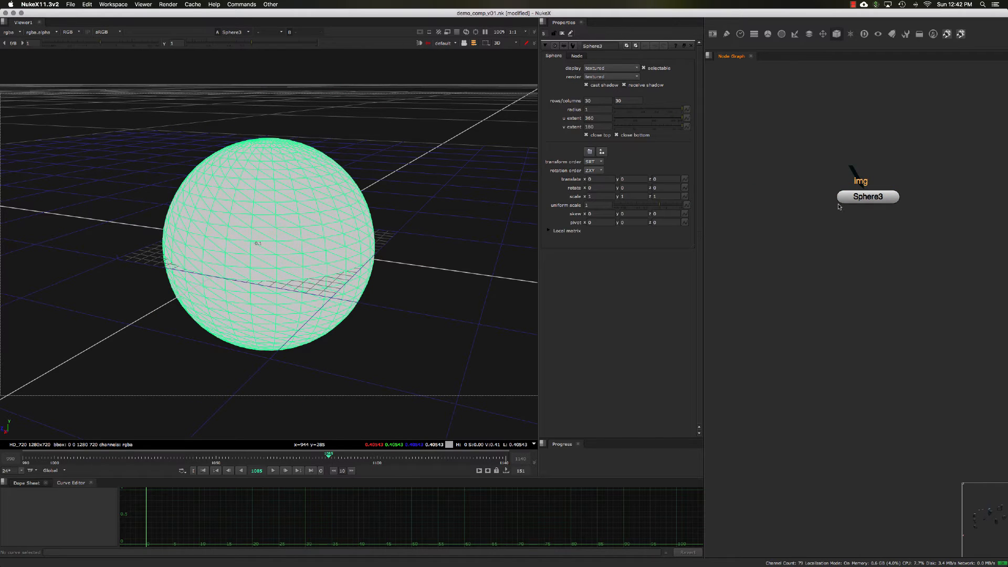
left_click_drag(839, 204, 861, 220)
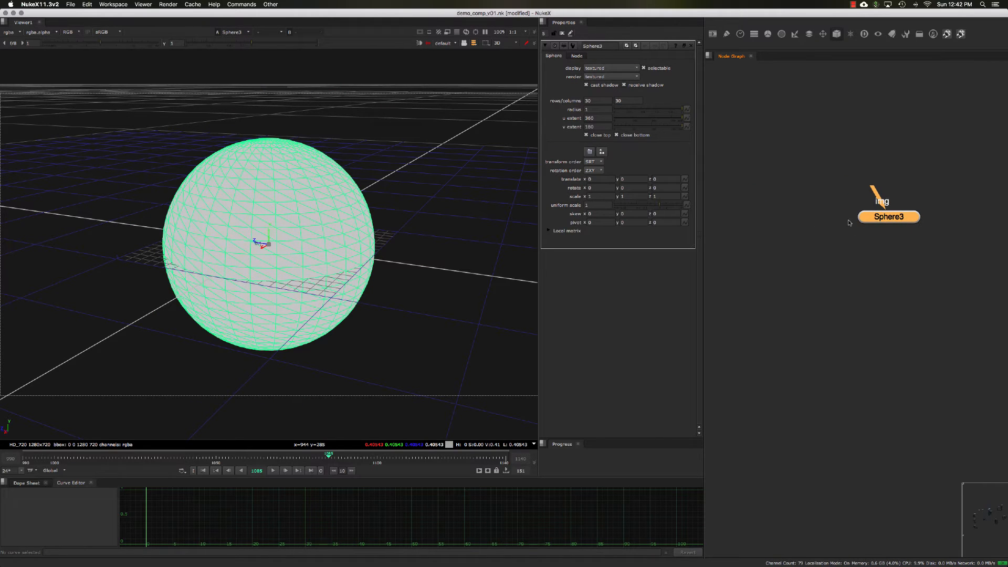
Add a Cube node beside the Sphere node and show it in the viewer
left_click(849, 222)
key("Tab")
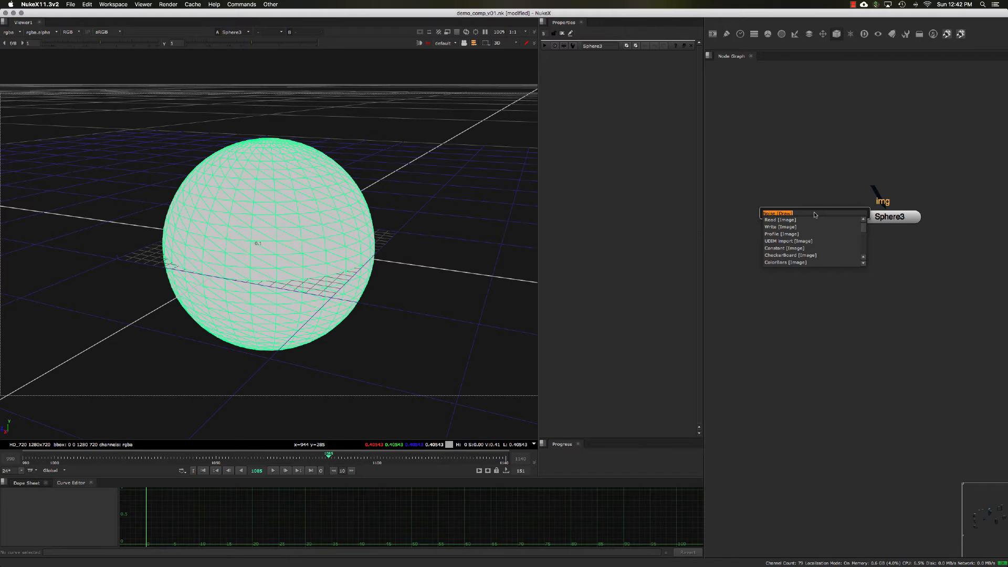
type("cub")
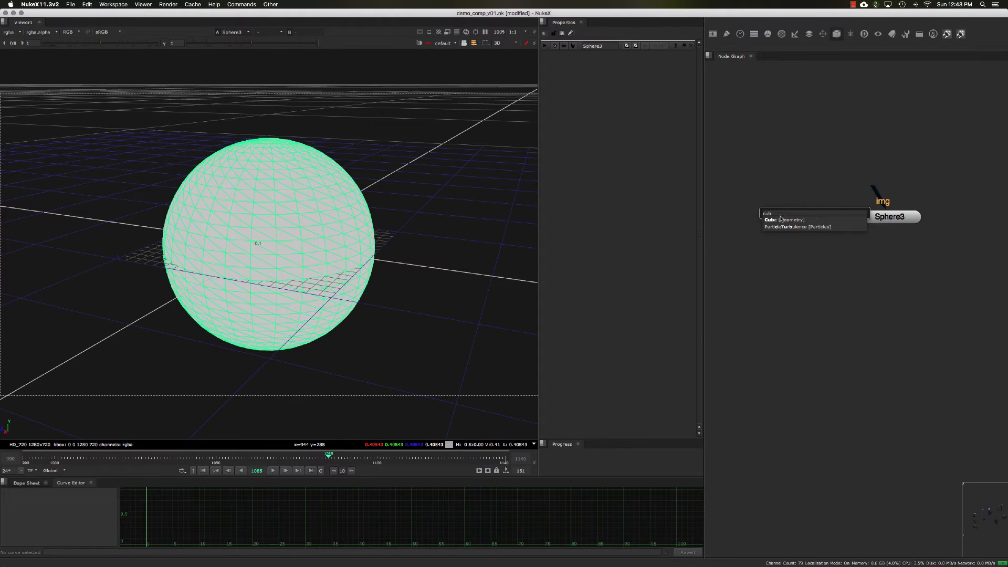
type("e")
key("Return")
left_click_drag(814, 212, 797, 219)
key("2")
double_click(803, 223)
middle_click_drag(797, 232, 796, 224)
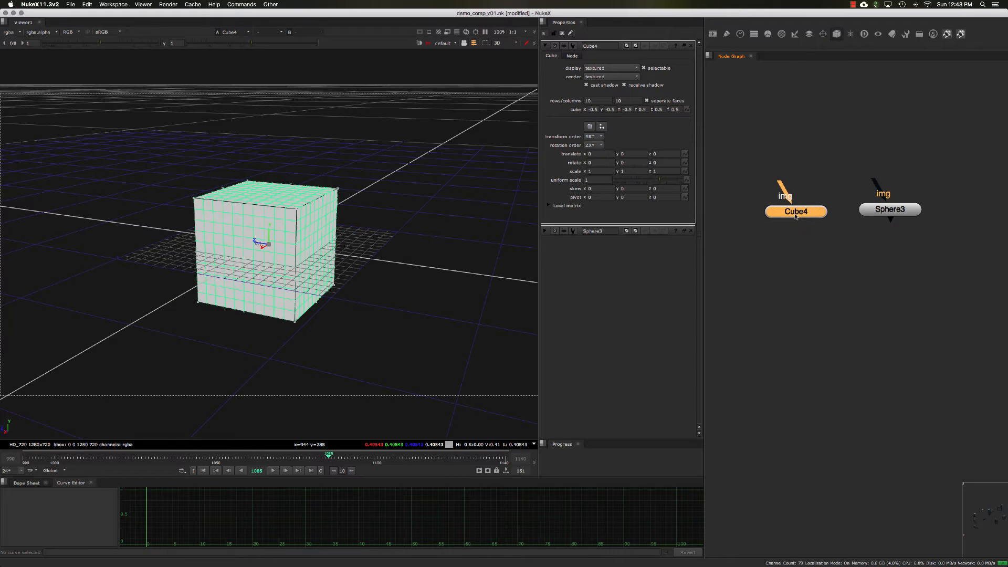
left_click_drag(797, 216, 793, 214)
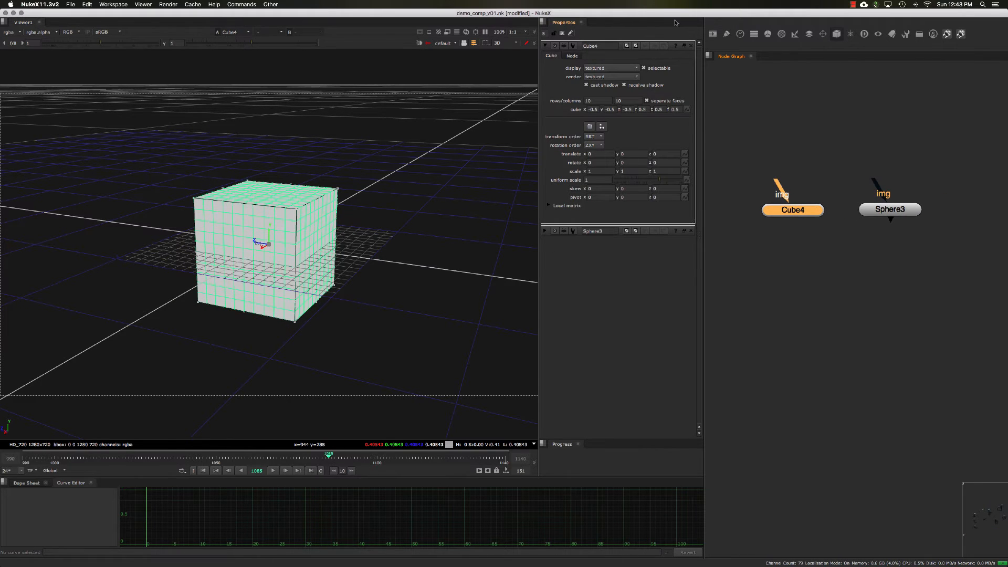
Float the Cube node's properties, view the cube, and set its Y scale to 0.1 to flatten it
left_click(685, 46)
left_click_drag(611, 46, 607, 50)
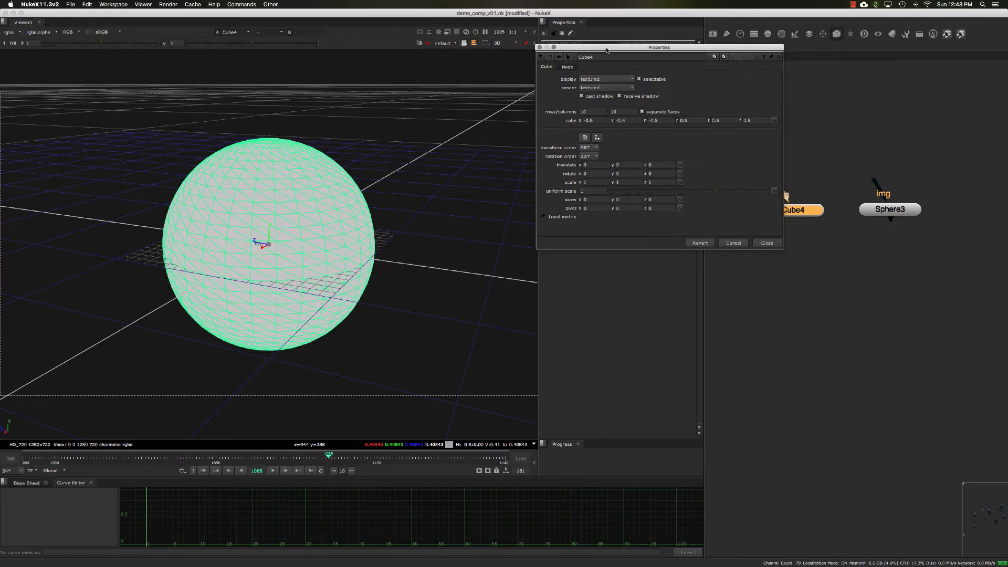
left_click(810, 211)
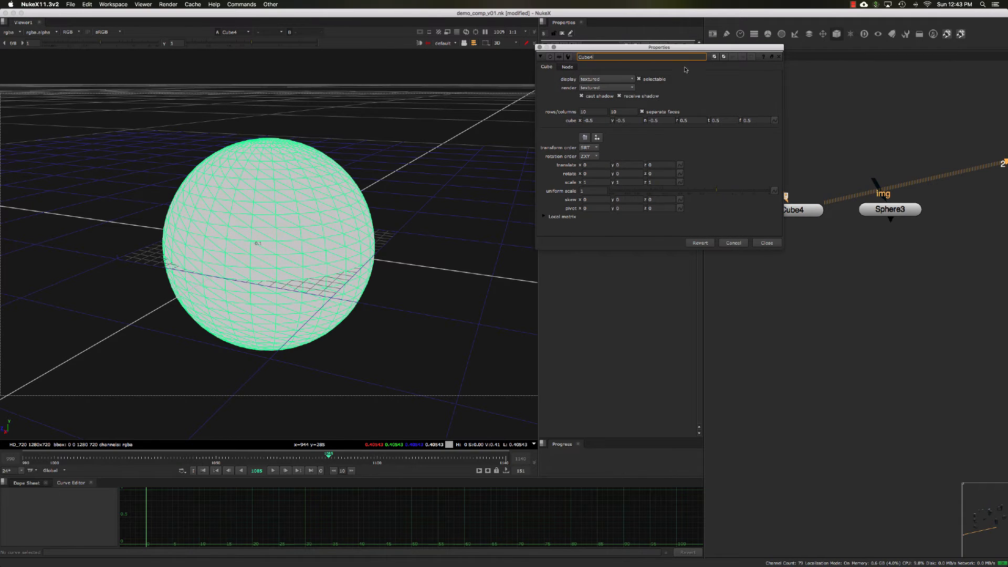
left_click_drag(687, 48, 655, 78)
left_click(689, 48)
left_click(620, 217)
key("Down")
key("Down")
key("Down")
key("Down")
key("Down")
key("Down")
key("Down")
key("Down")
key("Down")
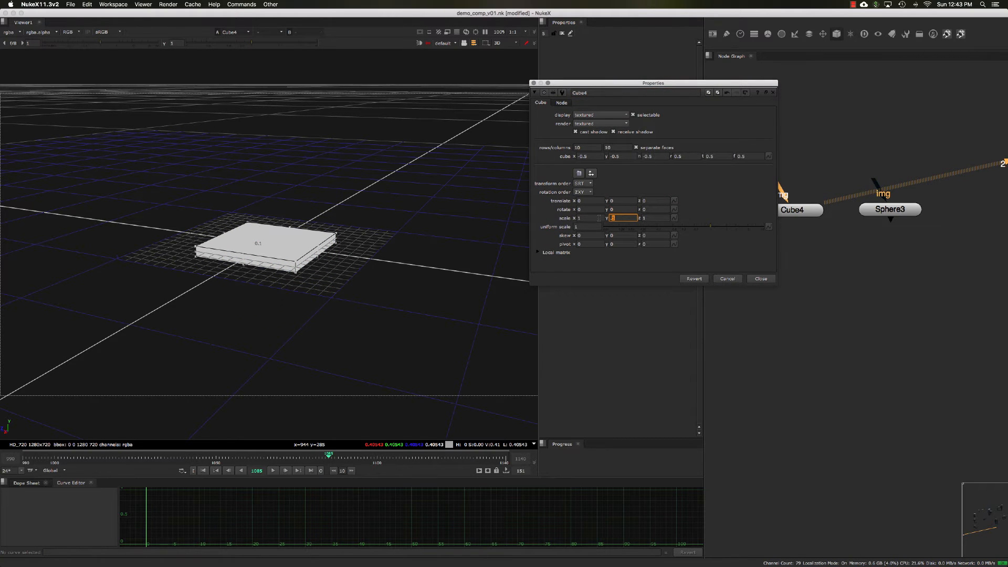
Increase the flattened cube's uniform scale to more than double its size, forming a wide slab
left_click(599, 218)
key("Up")
key("Up")
key("Up")
key("Up")
key("Up")
key("Up")
key("Up")
key("Up")
key("Up")
key("Up")
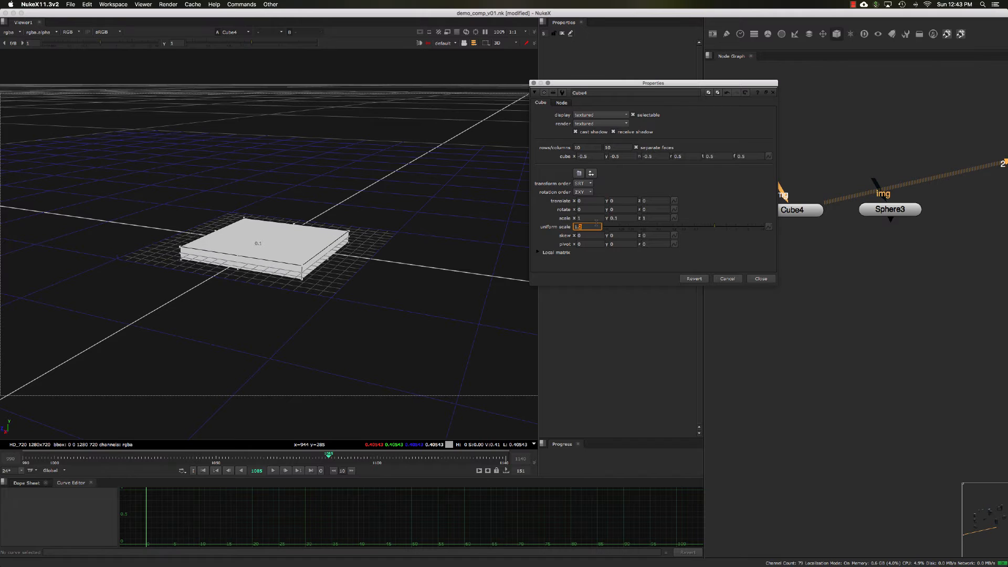
key("Up")
key("Up")
key("Up")
key("Up")
key("Up")
key("Up")
key("Up")
key("Up")
key("Up")
key("Up")
key("Up")
key("Up")
key("Up")
key("Up")
key("Up")
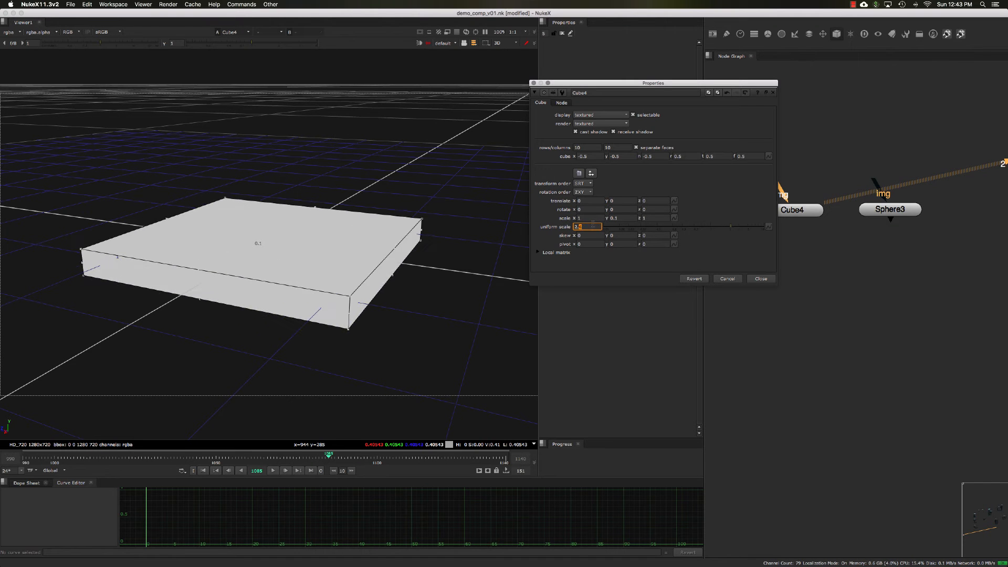
Raise the flattened cube's uniform scale to 12.7 so it becomes a much larger slab
double_click(575, 226)
key("Up")
key("Up")
key("Up")
key("Up")
key("Up")
key("Up")
key("Up")
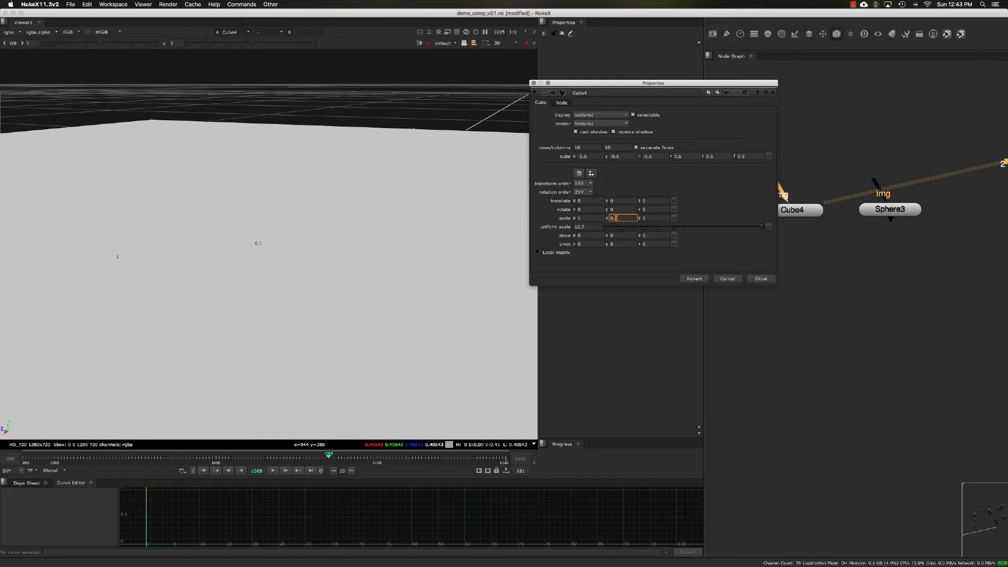
Set the slab's Y scale to 0.01 to thin it into a floor, and close the Cube node's properties
scroll(444, 199, "down", 5)
left_click_drag(444, 200, 446, 119, "alt")
left_click(782, 199)
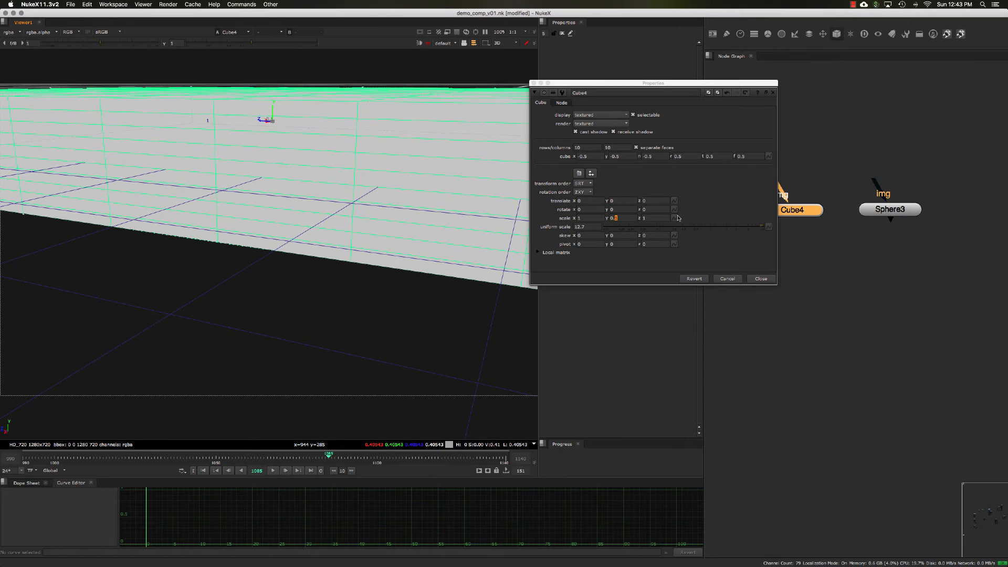
left_click_drag(507, 190, 508, 183, "super")
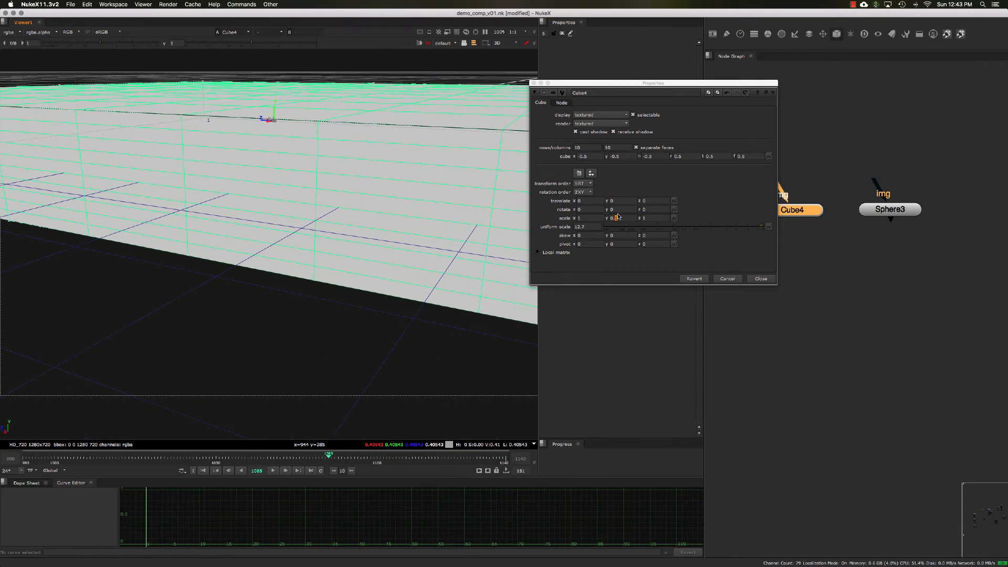
left_click(621, 217)
key("Down")
key("Up")
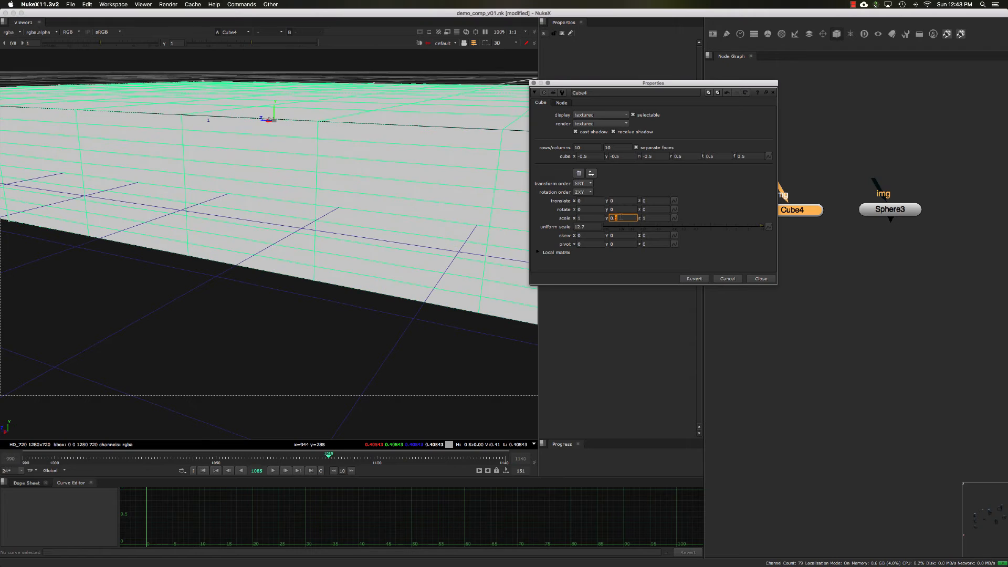
key("Right")
key("Down")
key("Down")
key("Down")
key("Down")
key("Down")
key("Down")
key("Down")
key("Down")
key("Down")
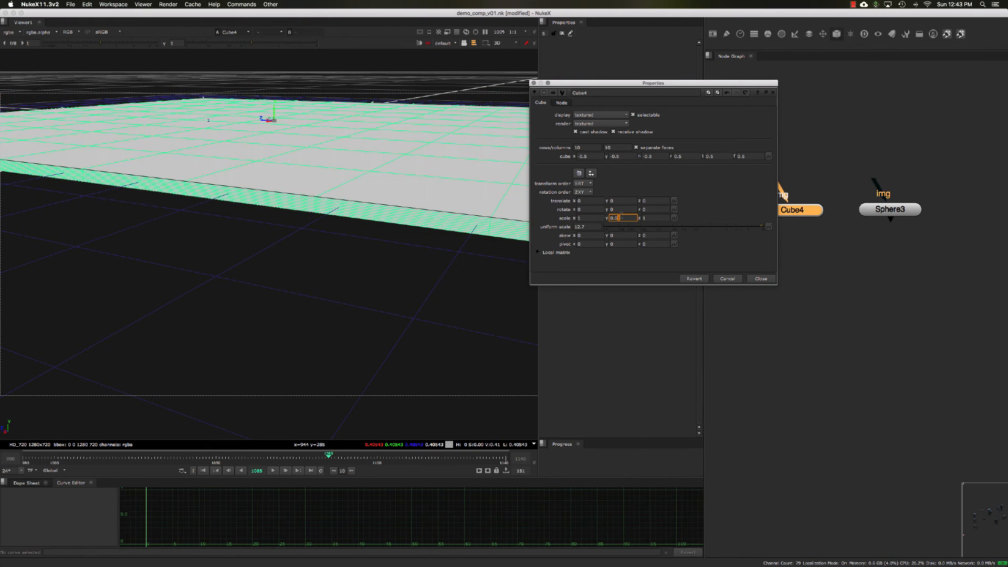
key("Down")
key("Up")
mouse_move(416, 196)
left_mouse_down("super")
mouse_move(427, 195)
mouse_move(404, 191)
mouse_move(417, 184)
left_mouse_up("super")
scroll(377, 179, "down", 3)
scroll(377, 179, "down", 5)
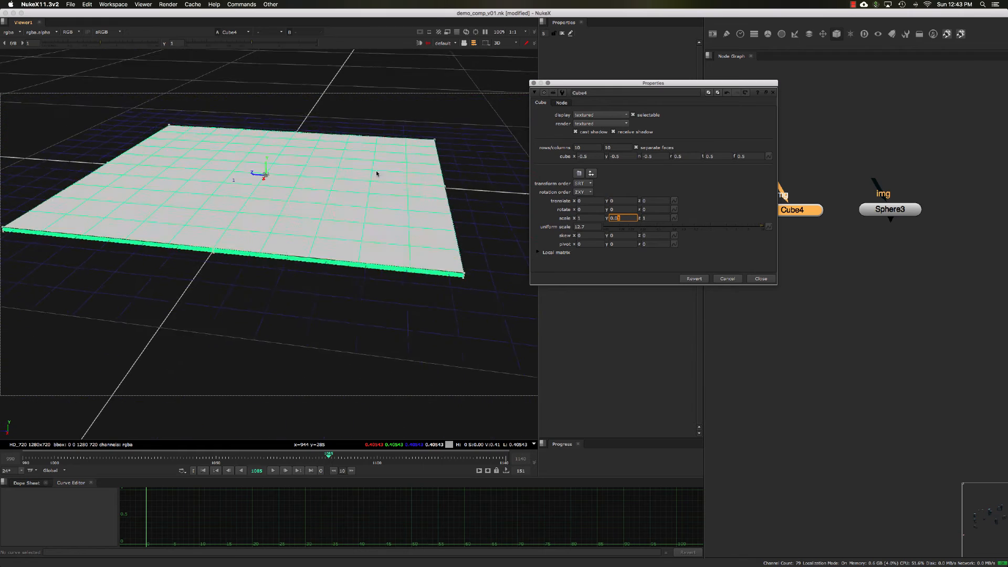
left_click_drag(401, 203, 408, 213, "alt")
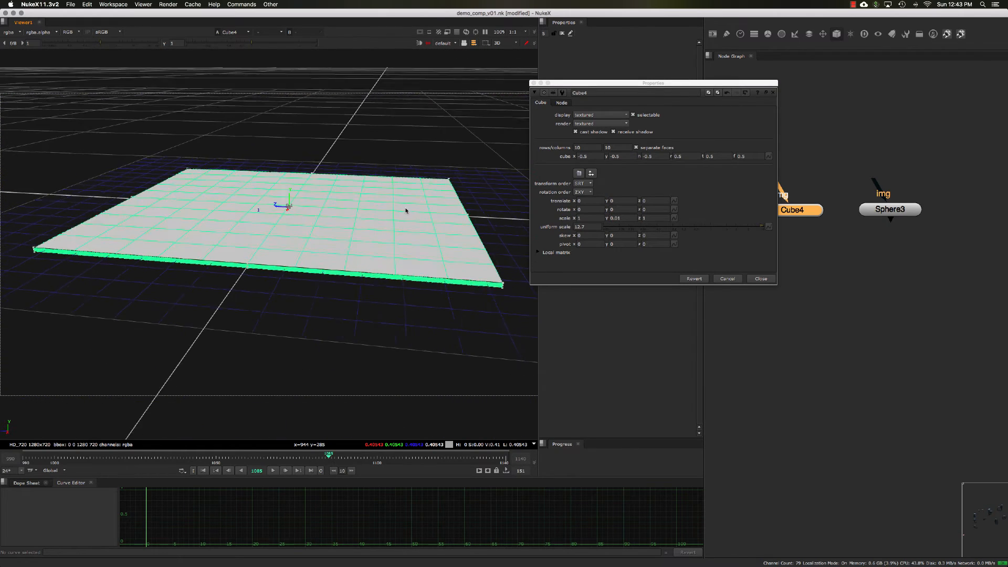
left_click(761, 280)
left_click(806, 255)
left_click_drag(794, 210, 790, 210)
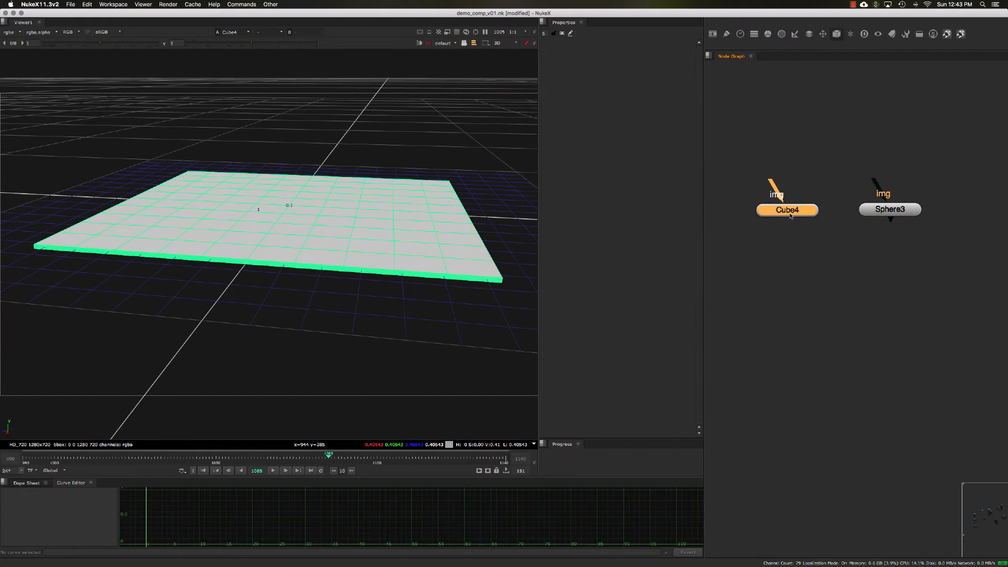
Open the Sphere node's properties so the sphere displays together with the floor slab
left_click(896, 212)
double_click(892, 211)
left_click(831, 233)
left_click(893, 211)
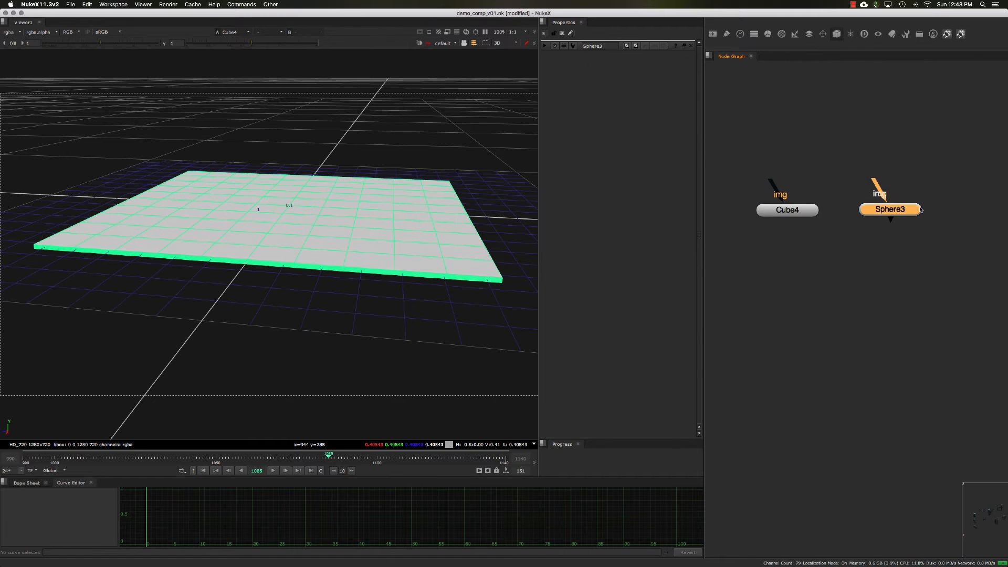
left_click(828, 247)
left_click_drag(803, 225, 803, 223, "alt")
left_click(801, 212)
left_click(885, 212)
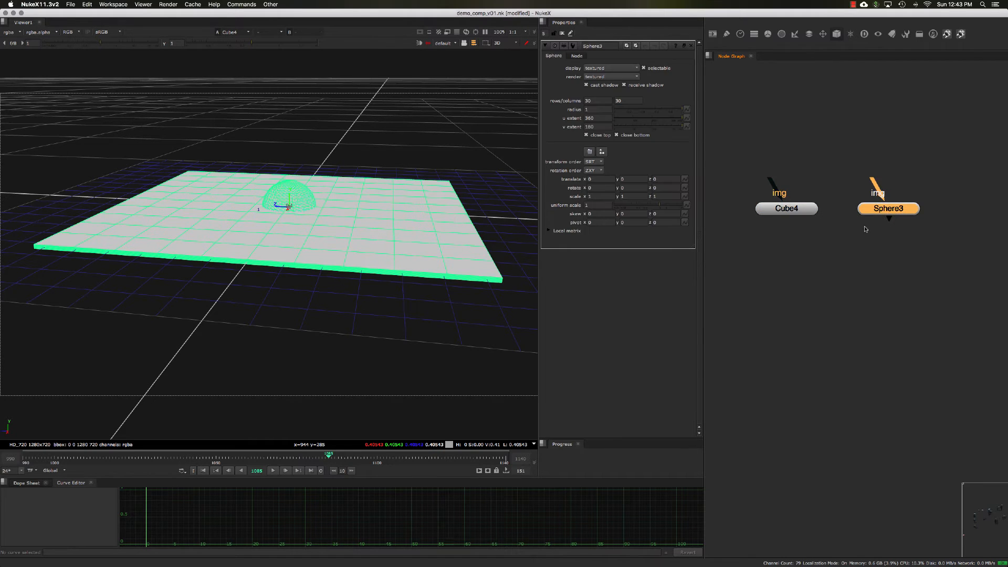
left_click_drag(867, 227, 831, 237, "alt")
left_click(792, 209)
left_click(854, 209)
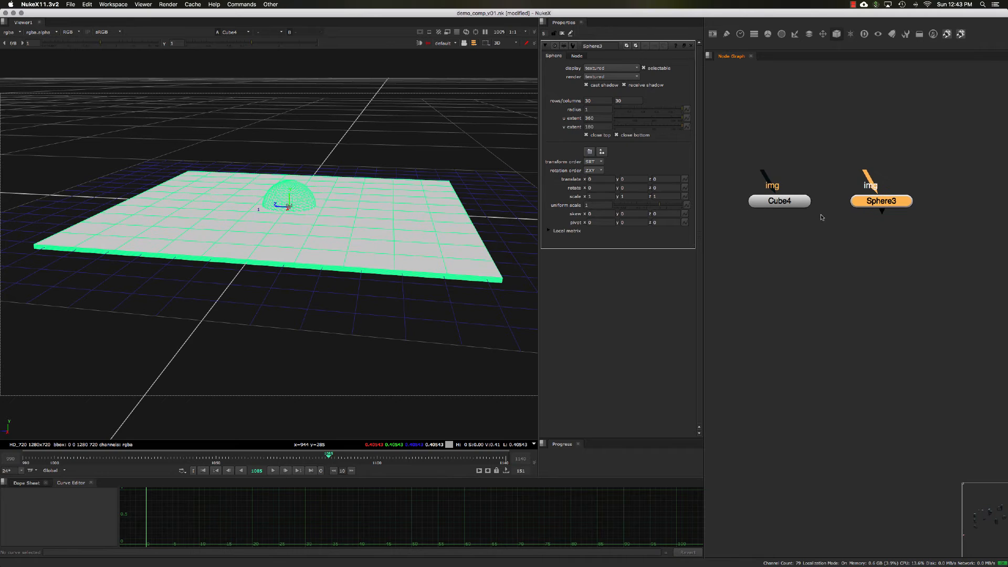
left_click(797, 206)
left_click(866, 202)
Add a Scene node below the Cube and Sphere nodes and connect both of them to it
left_click(839, 254)
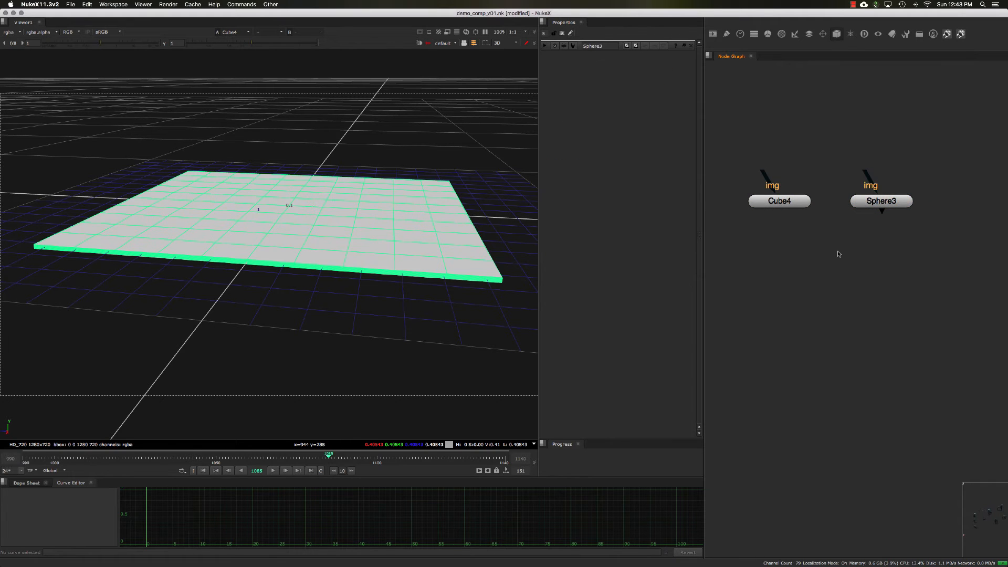
key("Tab")
type("scene")
key("Return")
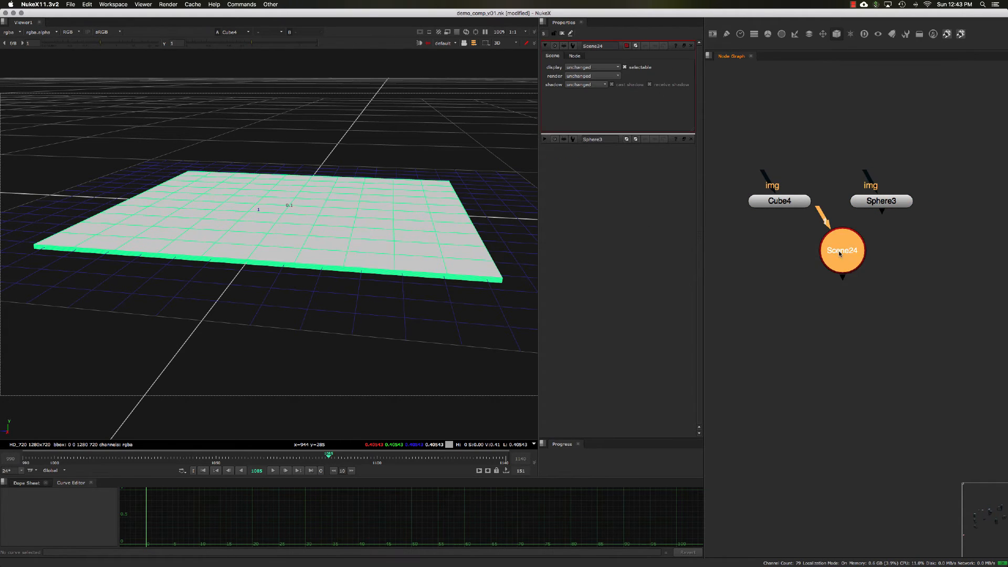
left_click_drag(840, 254, 832, 292)
left_click_drag(879, 222, 880, 214)
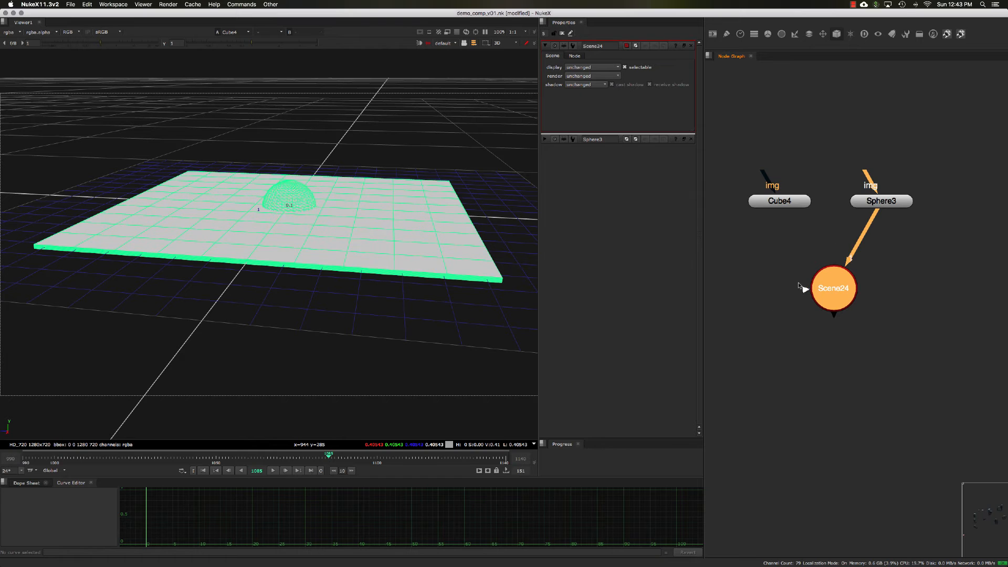
left_click_drag(799, 286, 780, 203)
Pull spare input connections out of the Scene node several times to demonstrate that it accepts more inputs
left_click_drag(808, 279, 737, 252)
middle_click_drag(766, 278, 791, 277)
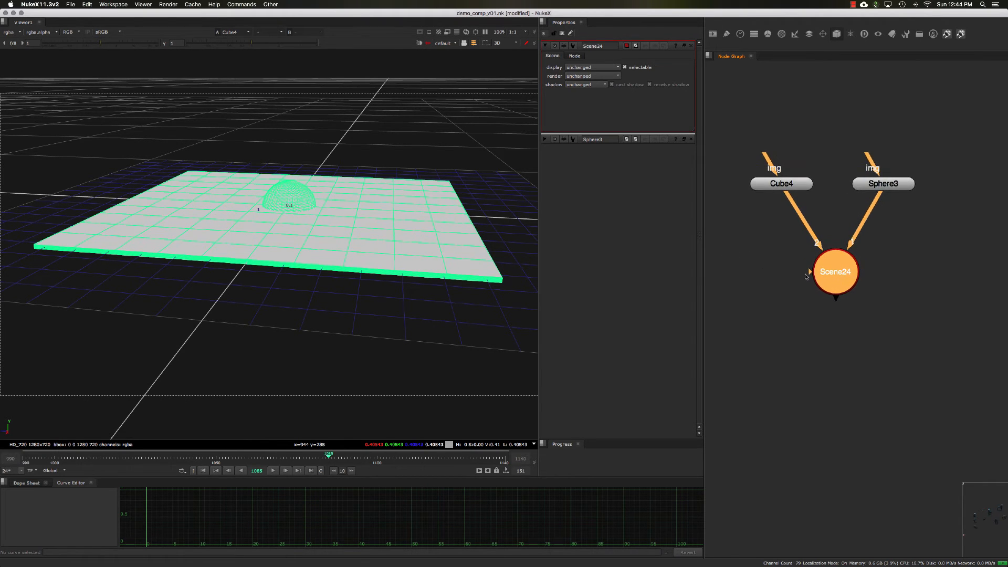
left_click_drag(809, 272, 754, 256)
middle_click_drag(783, 282, 789, 281)
left_click_drag(815, 272, 727, 271)
middle_click_drag(756, 263, 761, 271)
left_click_drag(817, 279, 755, 275)
left_click(776, 280)
Show the Scene node in the viewer and reposition it slightly below the Cube and Sphere nodes
left_click(825, 279)
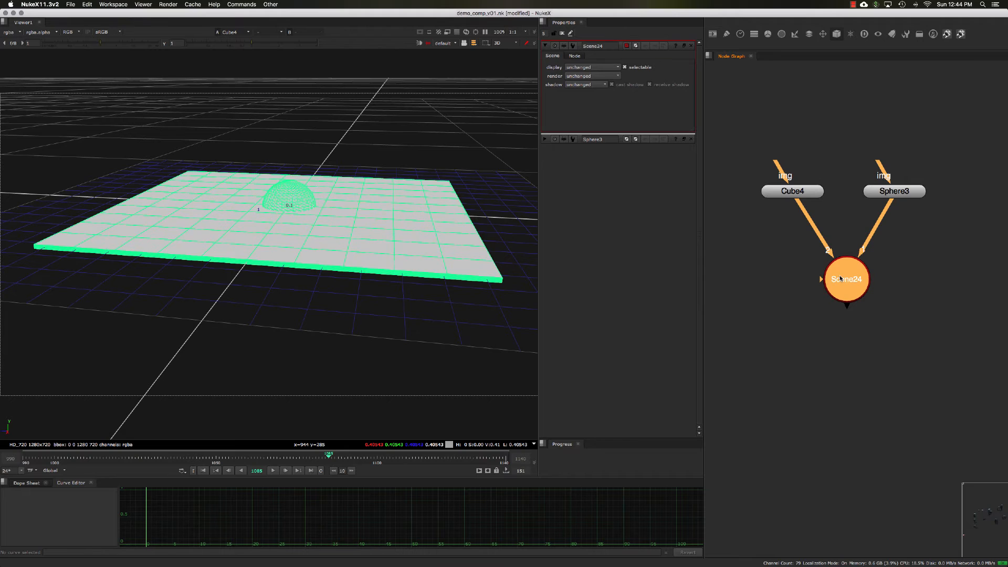
key("1")
middle_click_drag(792, 275, 815, 265)
left_click_drag(841, 266, 841, 283)
Add a MergeGeo node beside the Scene node and connect the Sphere and Cube nodes to it
left_click(793, 275)
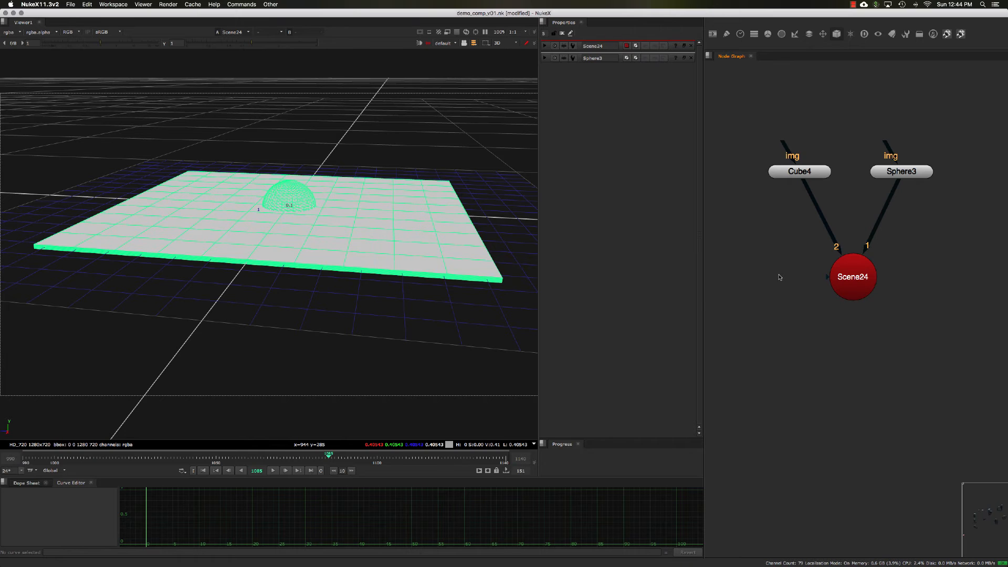
key("Tab")
type("merge")
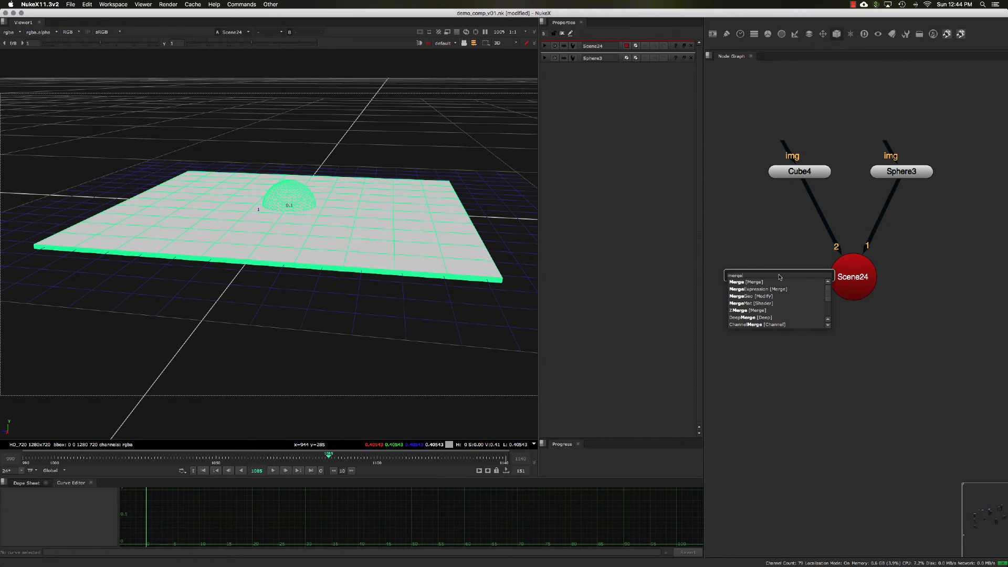
left_click(787, 297)
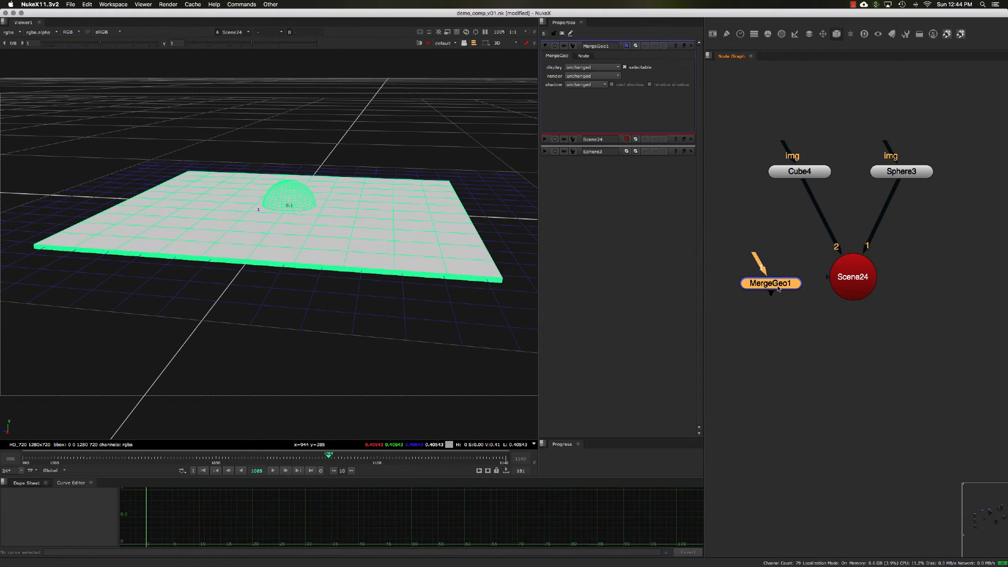
left_click_drag(776, 265, 893, 176)
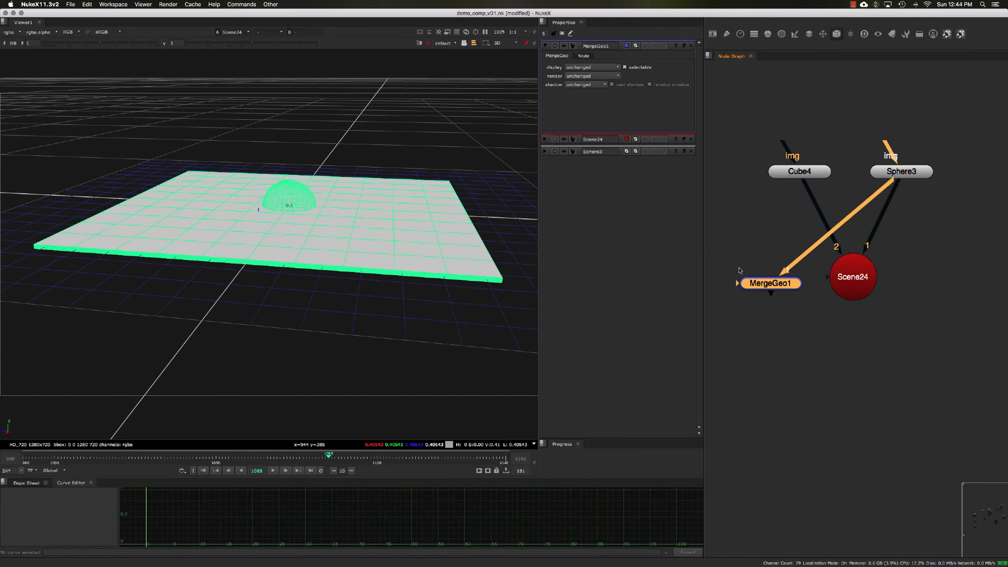
left_click_drag(736, 281, 788, 175)
left_click_drag(770, 287, 772, 287)
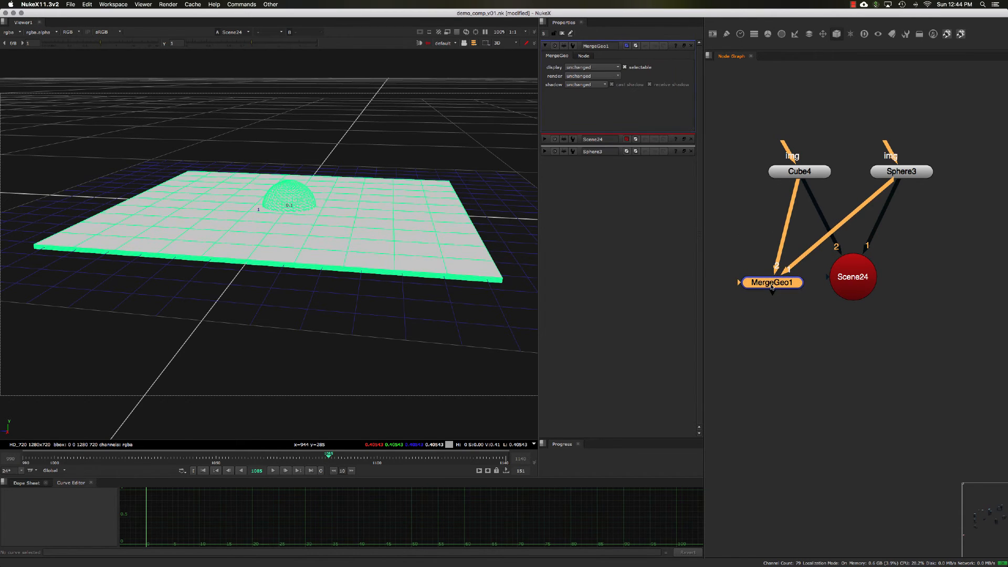
View the MergeGeo node and compare its properties with those of the Scene node
left_click_drag(735, 251, 739, 239)
left_click(736, 240)
double_click(772, 288)
double_click(838, 290)
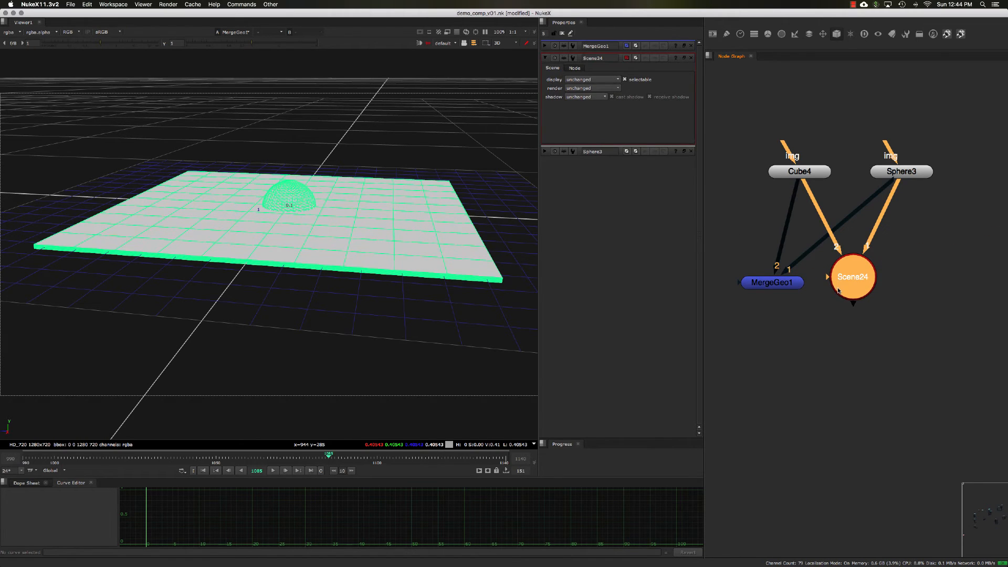
left_click(815, 294)
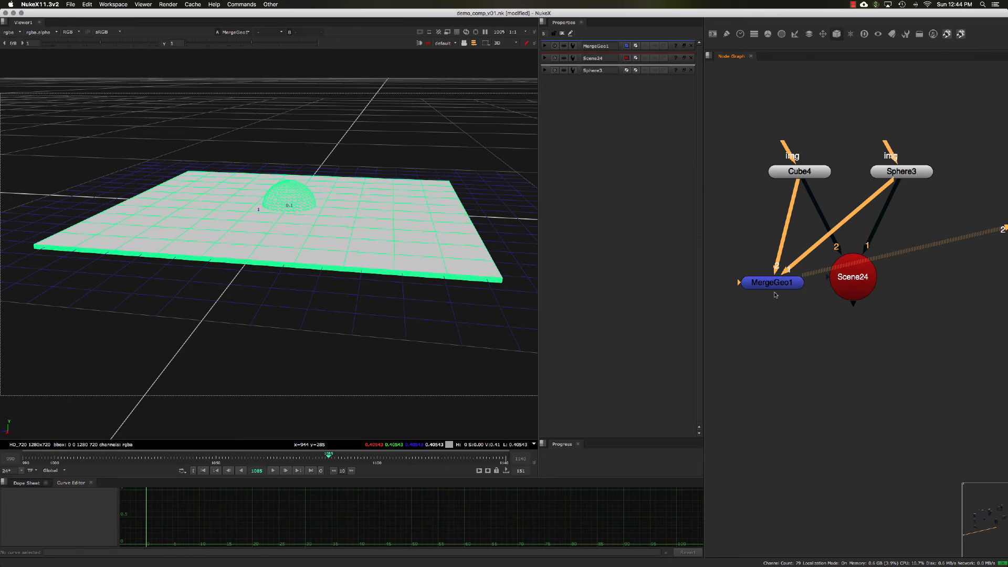
double_click(775, 289)
left_click(781, 303)
Delete the MergeGeo node and return to the Scene node
double_click(776, 286)
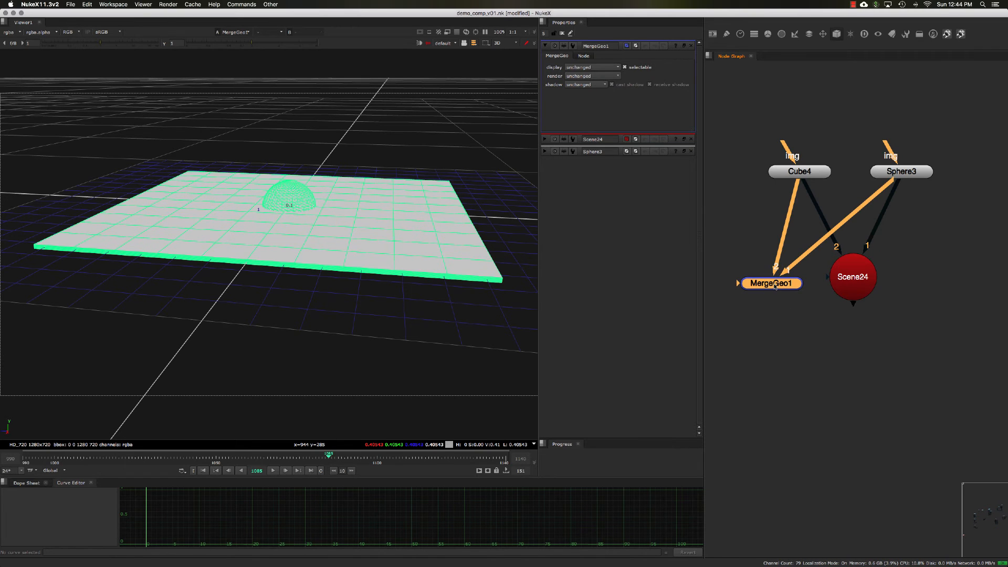
key("Delete")
double_click(847, 288)
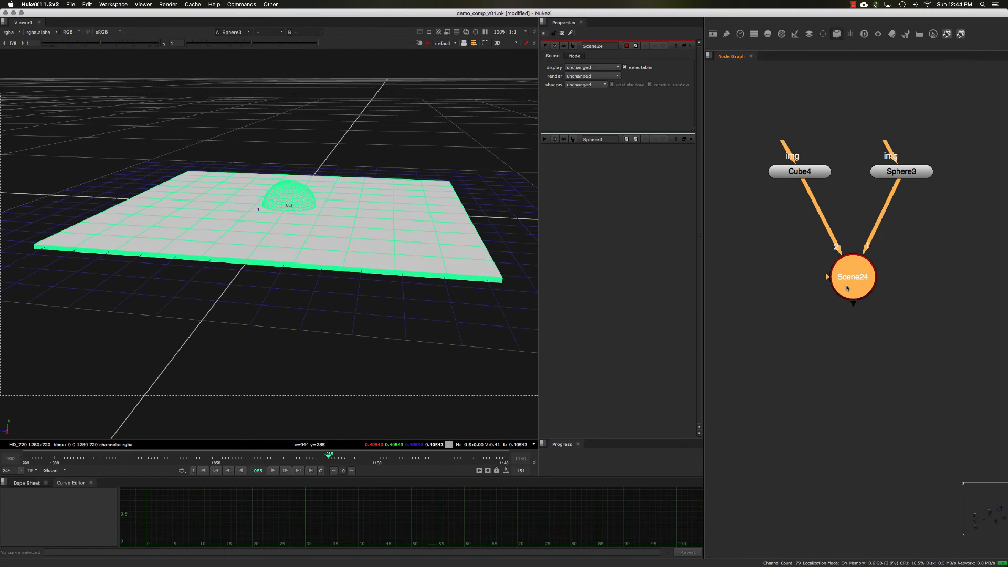
Raise the sphere's Y translate to about 1 so it rests on the floor slab
double_click(896, 173)
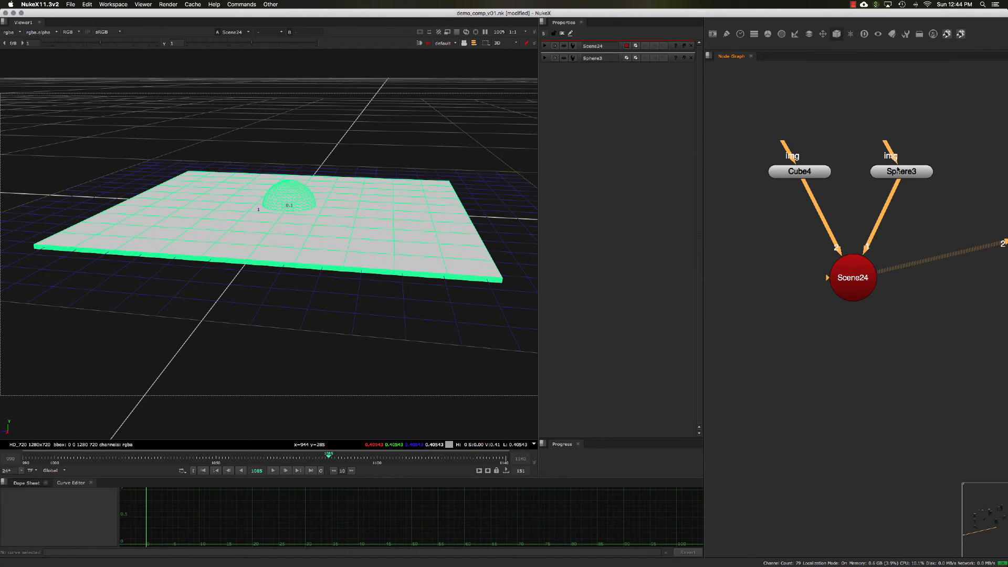
double_click(886, 172)
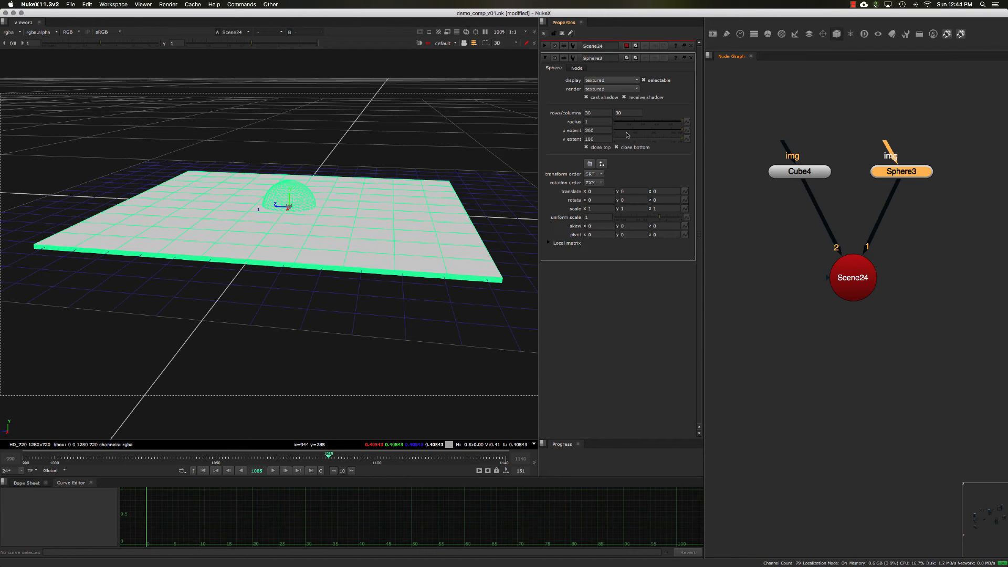
key("Up")
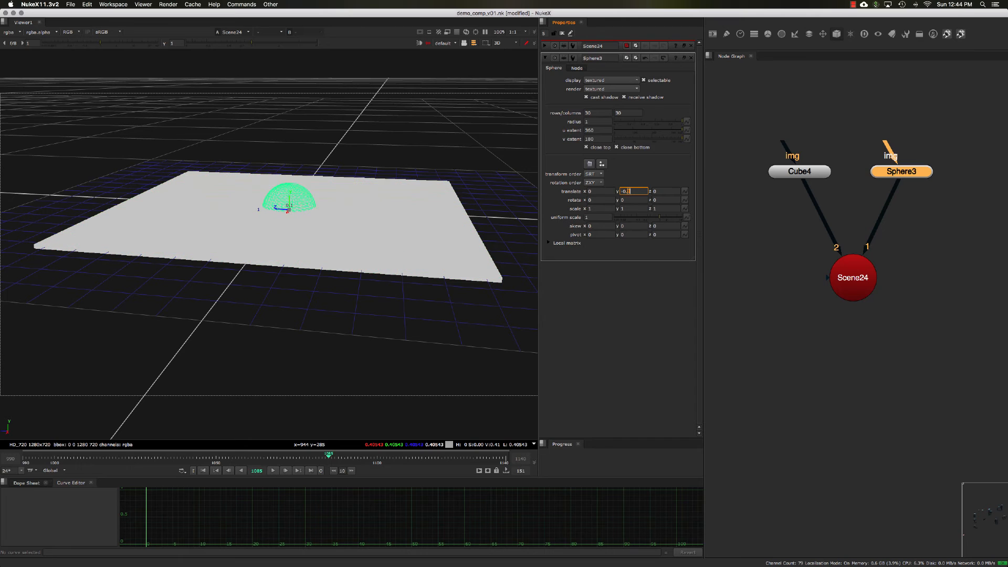
key("Up")
key("Up")
key("Up")
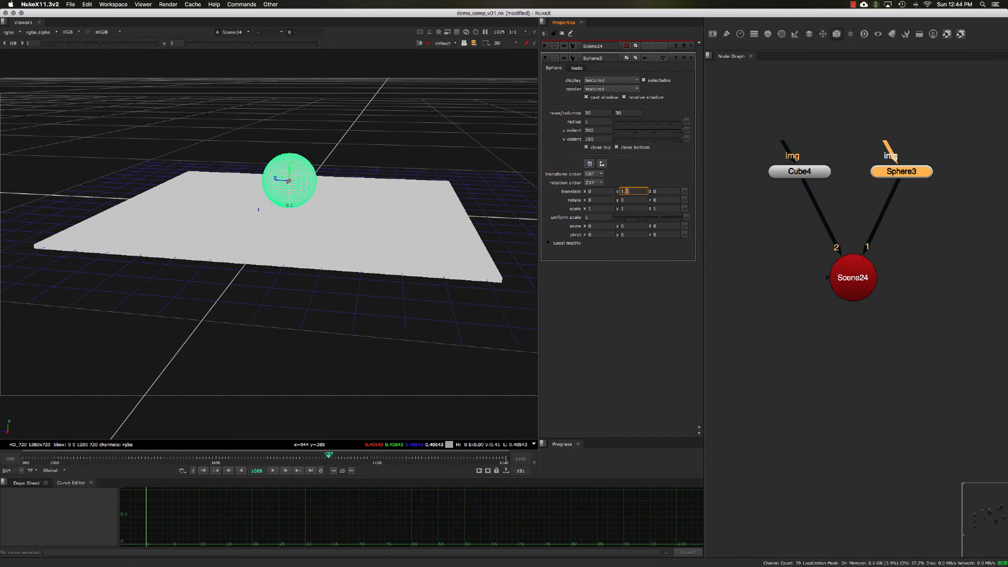
key("Down")
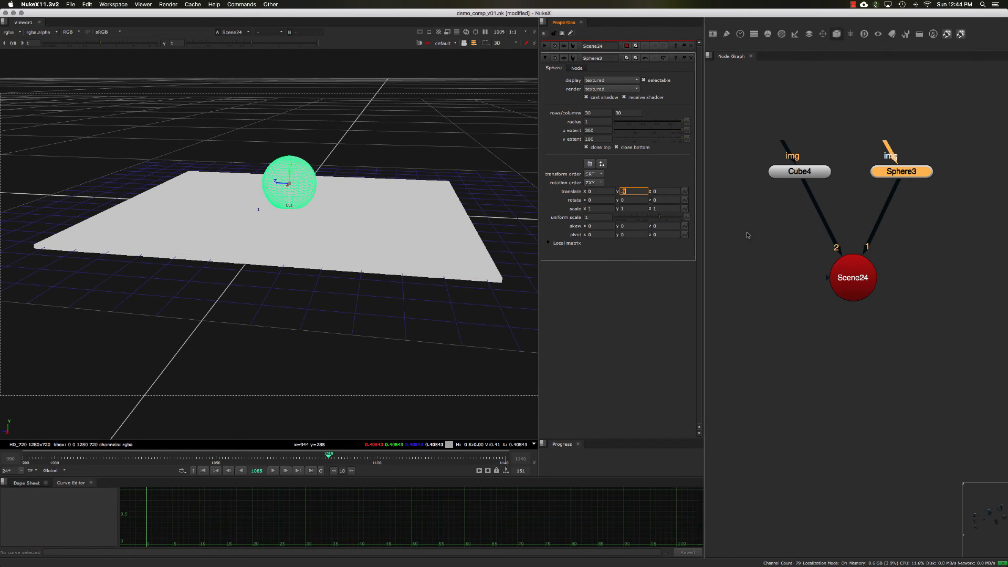
left_click(838, 274)
left_click(830, 266)
Add a Camera node to the side of the Scene node and connect it as the Scene's third input
left_click_drag(398, 246, 369, 251, "ctrl")
middle_click_drag(769, 282, 789, 286)
left_click(766, 274)
key("Tab")
type("cam")
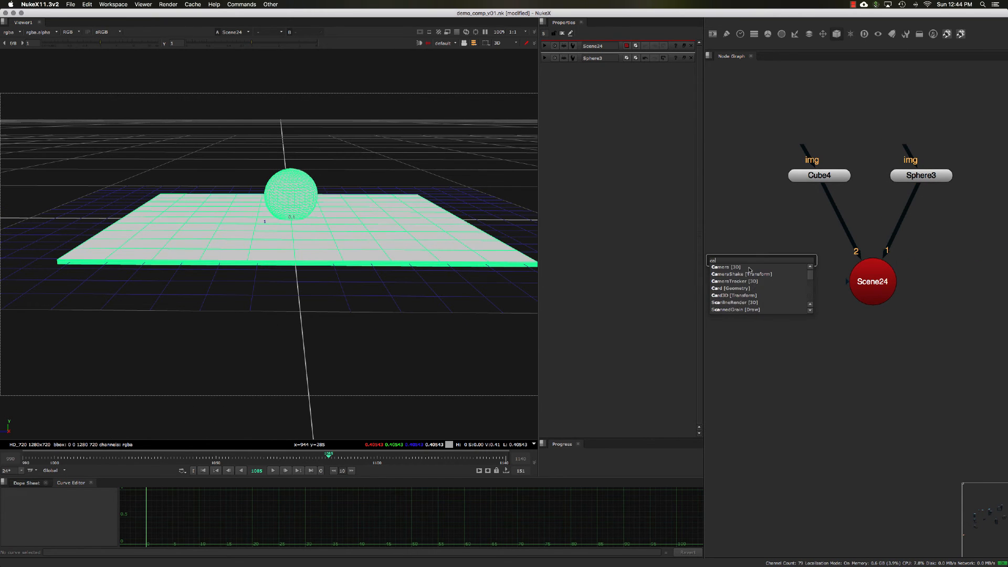
key("Return")
left_click_drag(767, 265, 758, 266)
middle_click_drag(799, 296, 800, 283)
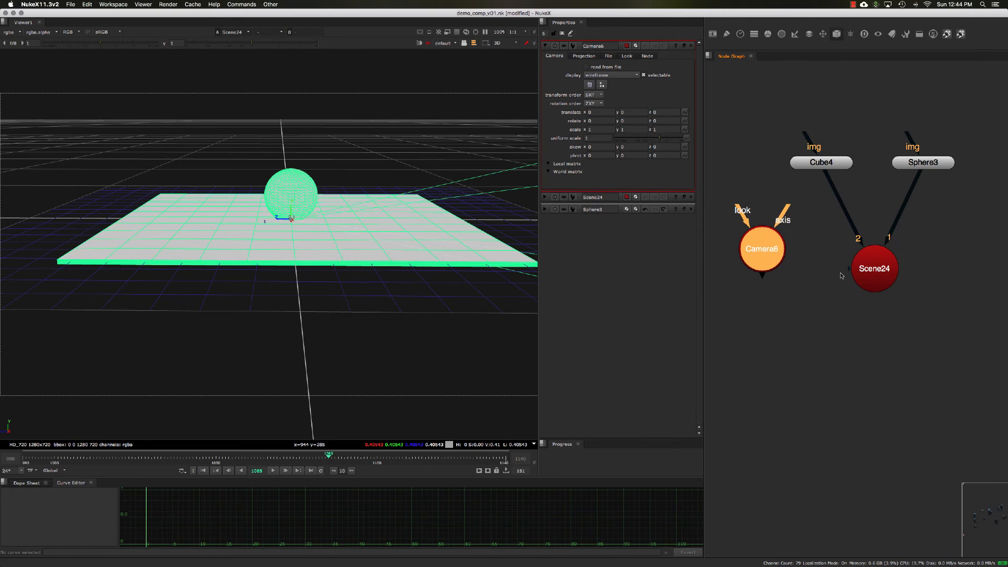
left_click_drag(843, 270, 731, 285)
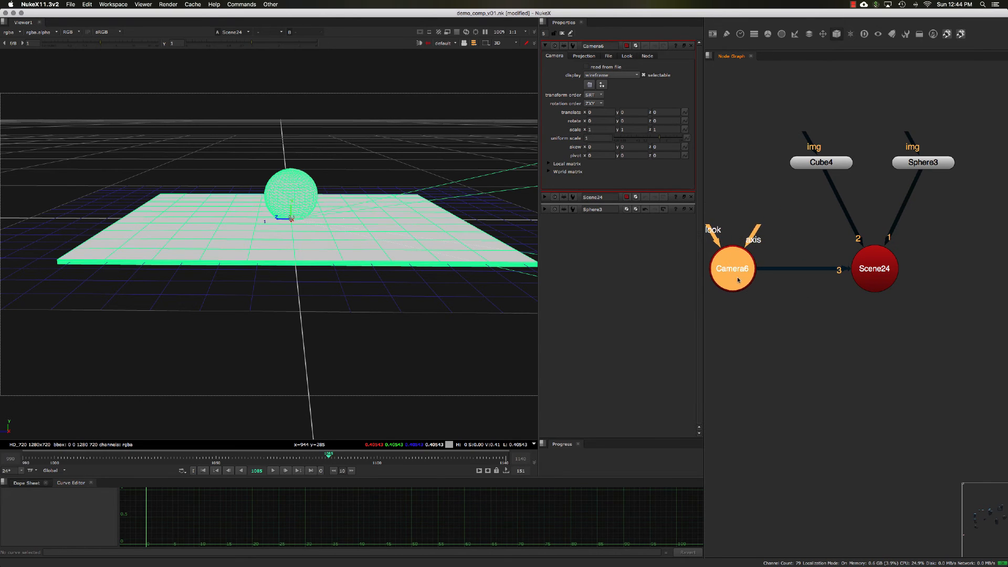
Float the Camera node's properties in a separate window
left_click(820, 320)
middle_click_drag(813, 328, 853, 336)
left_click(759, 273)
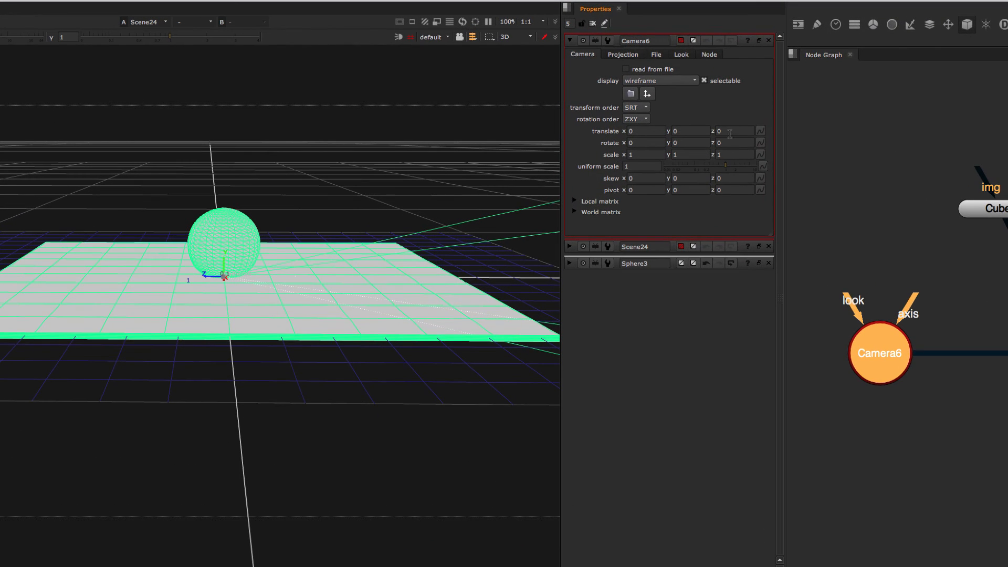
left_click(759, 40)
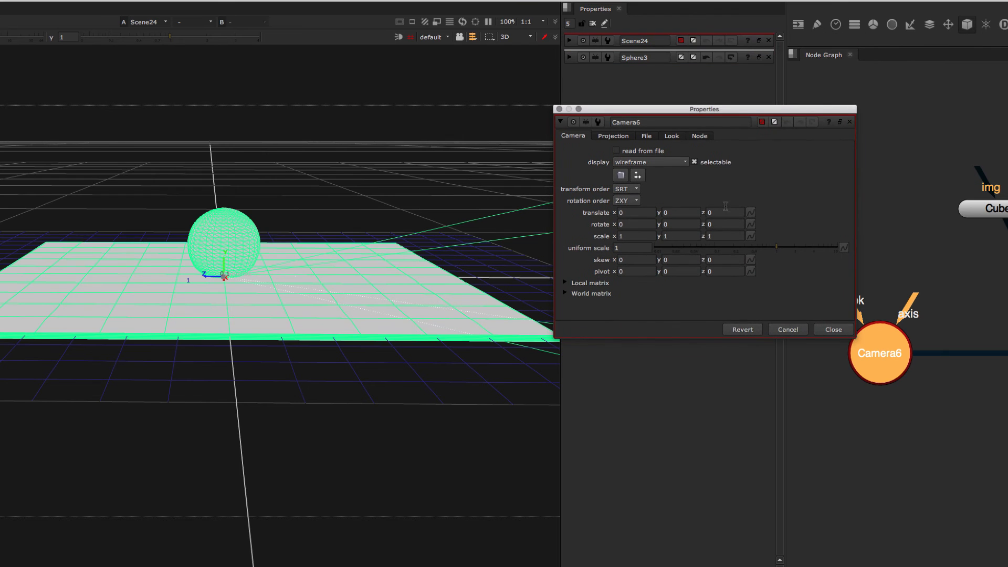
Move the camera back from the sphere by setting its Z translate to 14.7
key("Up")
key("Up")
key("Up")
key("Up")
key("Up")
key("Up")
key("Up")
key("Up")
key("Up")
key("Up")
key("Up")
key("Up")
key("Up")
key("Up")
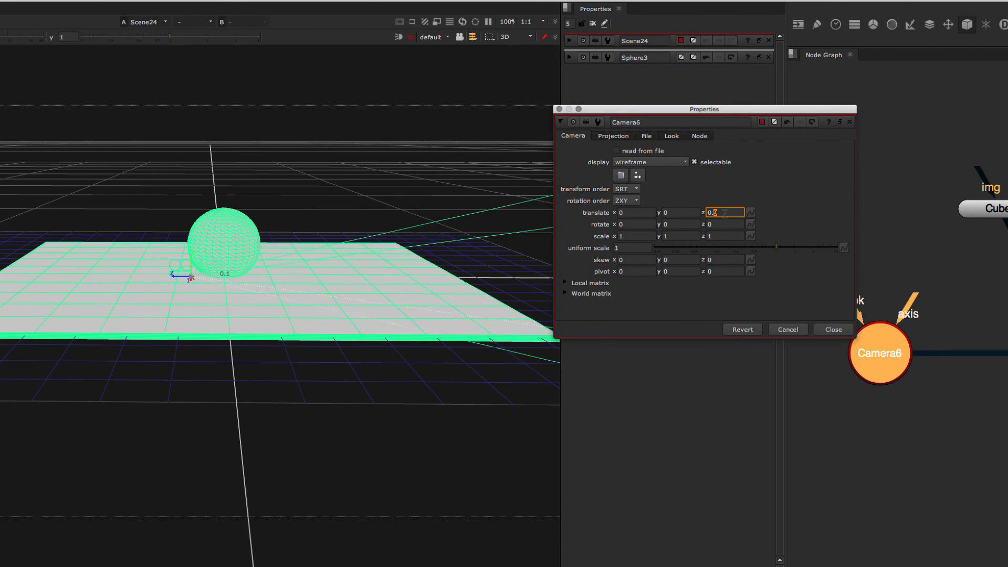
key("Up")
key("Up")
key("Up")
key("Up")
key("Up")
key("Up")
key("Up")
key("Up")
key("Up")
key("Up")
key("Up")
key("Up")
key("Up")
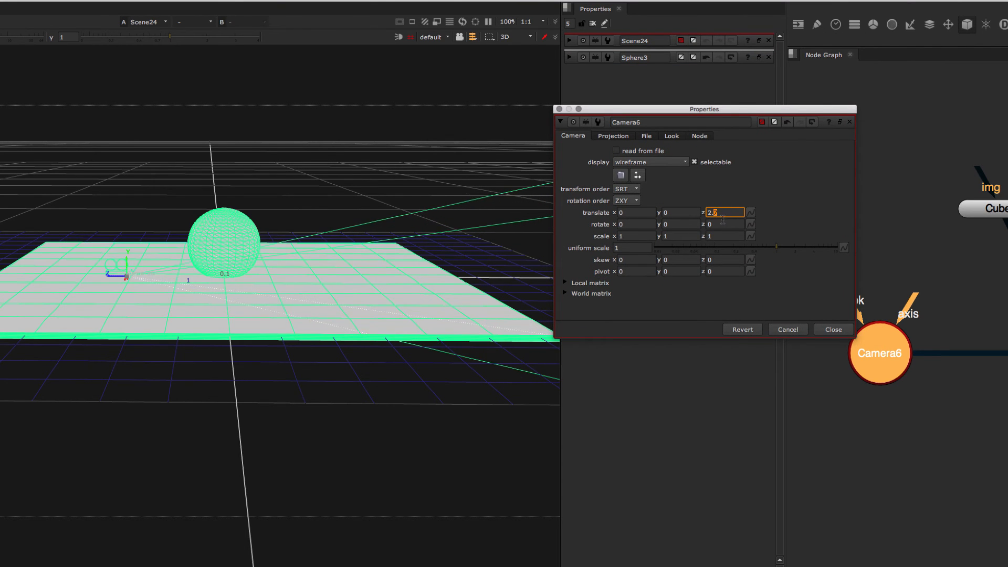
key("Up")
key("Up")
key("Up")
key("Up")
key("Up")
key("Up")
key("Up")
key("Up")
key("Up")
key("Up")
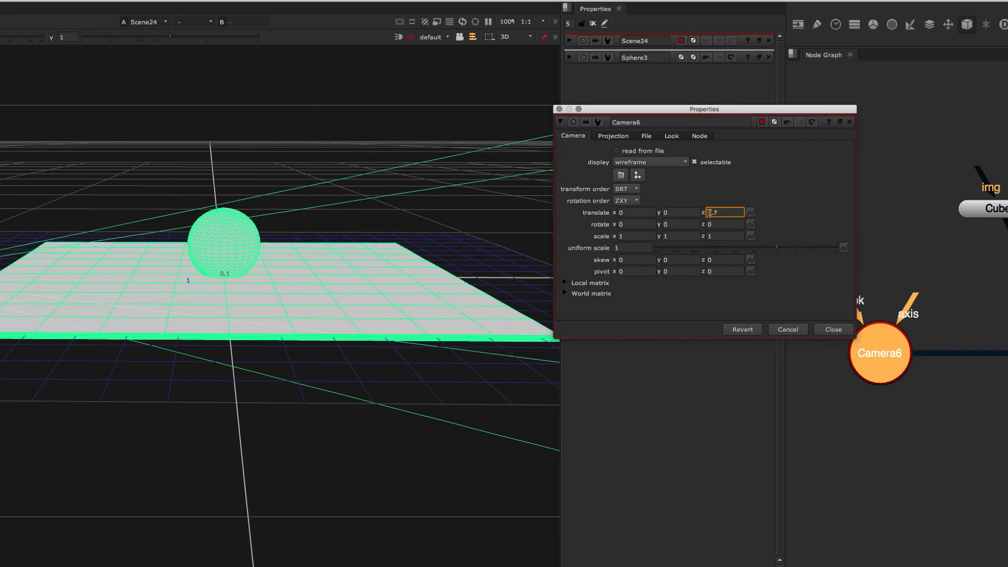
key("Up")
key("Up")
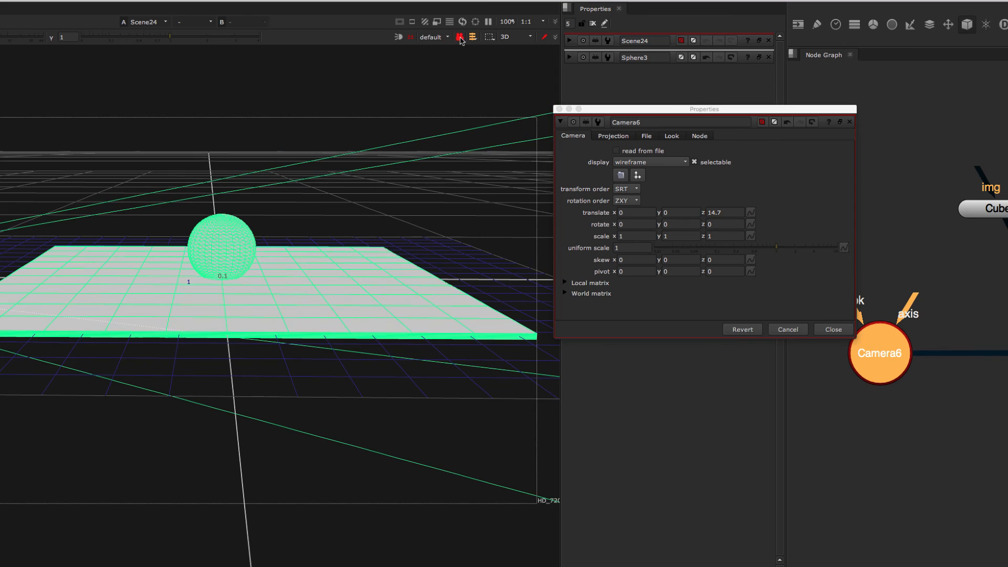
Look through Camera6 in the 3D viewer and lock the view to that camera
left_click(444, 37)
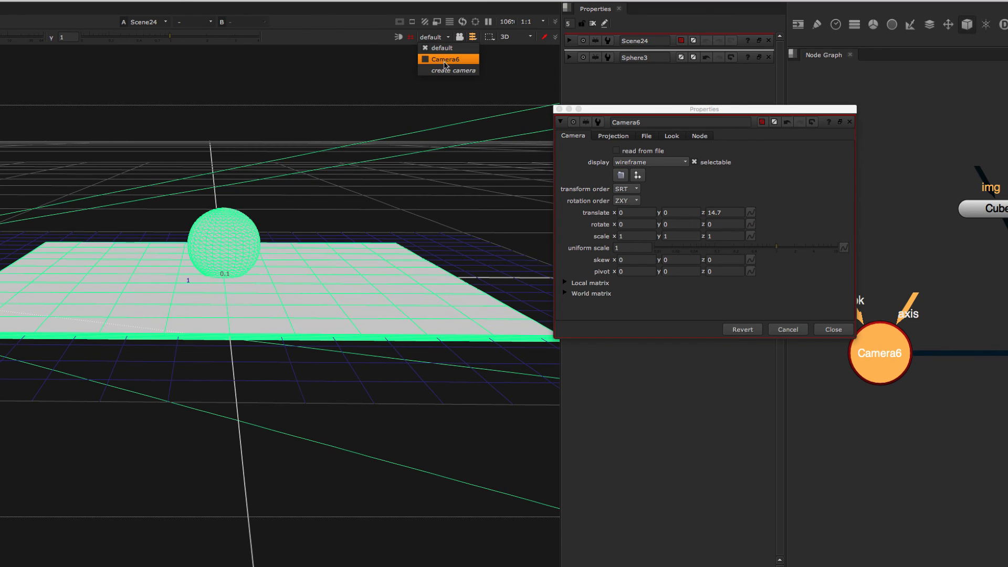
left_click(446, 60)
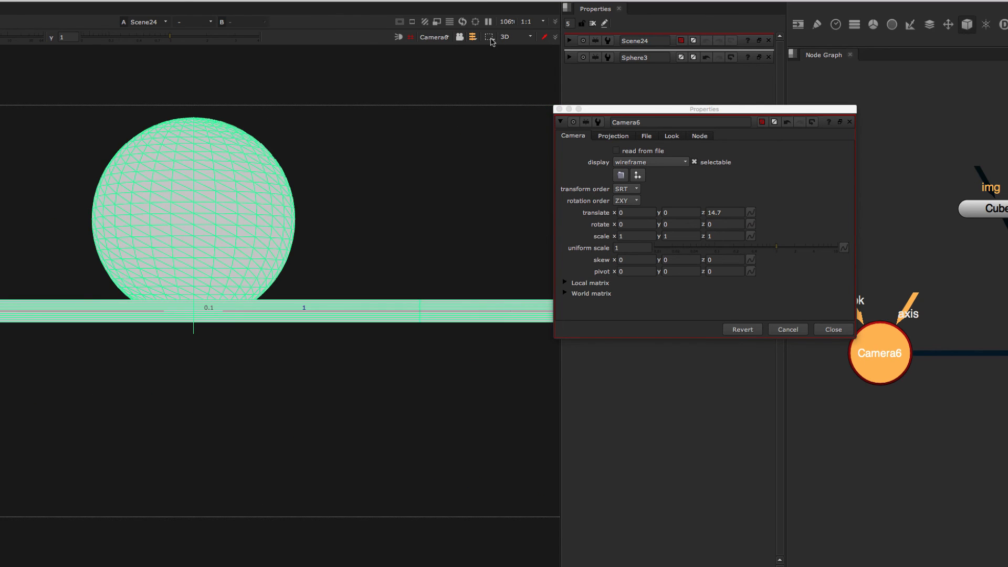
left_click(460, 37)
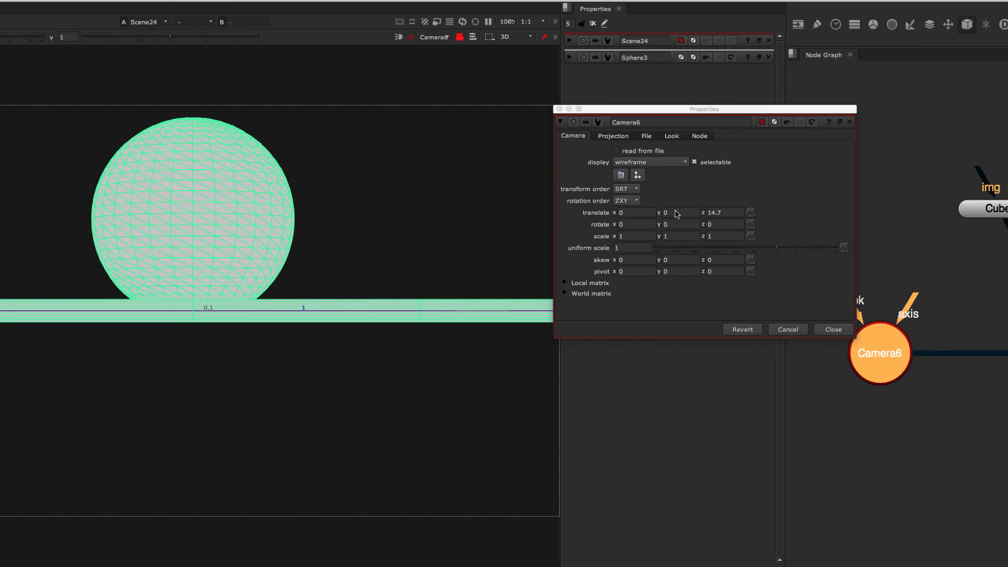
Raise the camera by setting its Y translate to 0.8
left_click(680, 213)
key("Down")
key("Up")
key("Up")
key("Up")
key("Up")
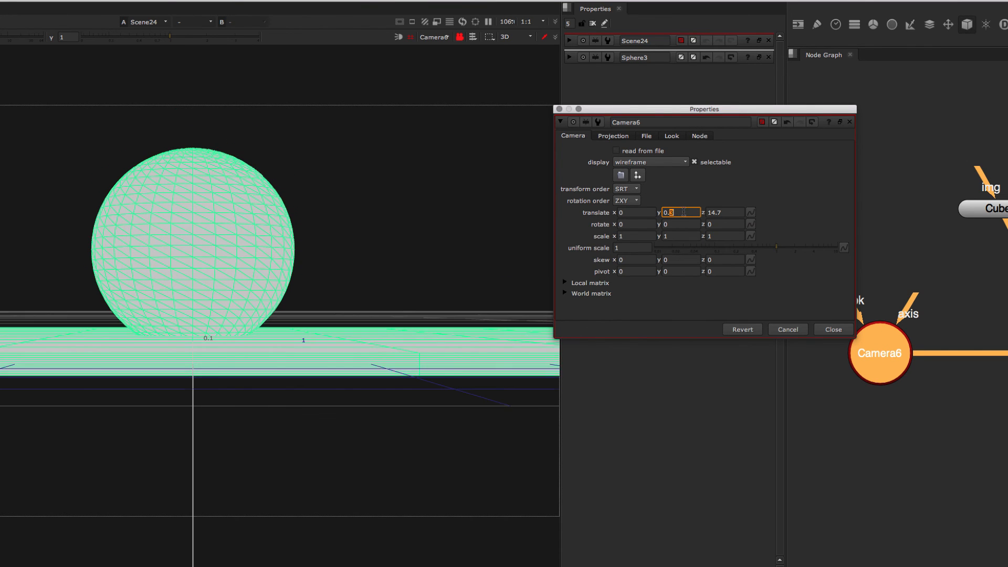
key("Up")
key("Up")
key("Up")
key("Up")
key("Up")
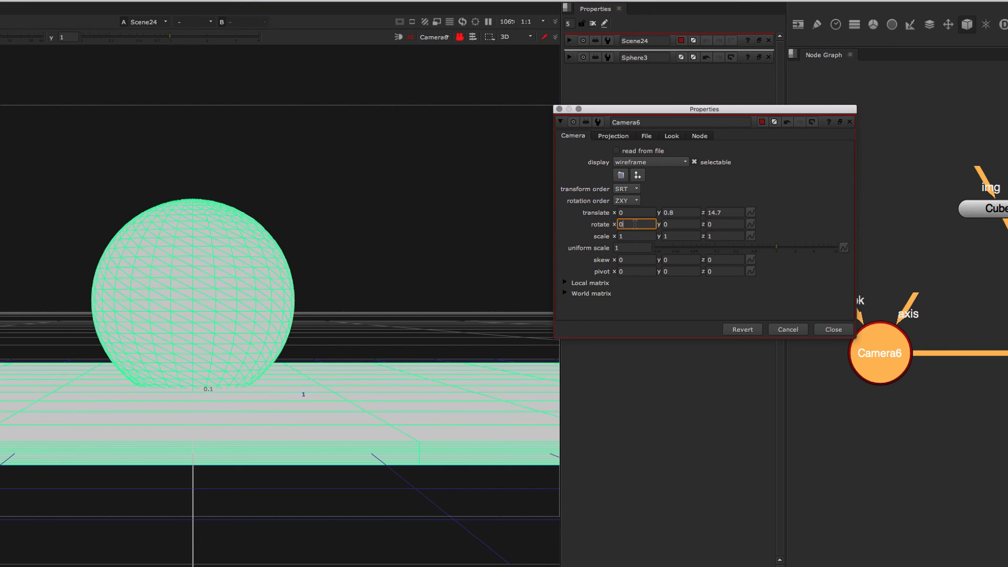
Tilt the camera downward by setting its X rotation to -5.5
key("Down")
key("Down")
key("Down")
key("Down")
key("Down")
key("Down")
key("Down")
key("Down")
key("Down")
key("Down")
key("Down")
key("Down")
key("Down")
key("Down")
key("Down")
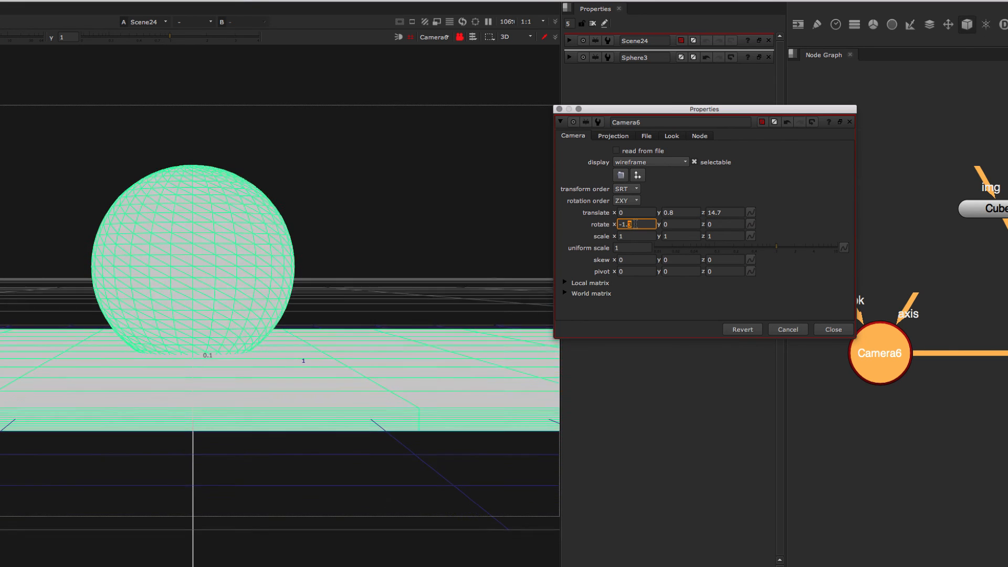
key("Down")
key("Down")
key("Down")
key("Down")
key("Down")
key("Down")
key("Down")
key("Down")
key("Down")
key("Down")
key("Down")
key("Down")
key("Down")
key("Down")
key("Down")
key("Down")
key("Down")
key("Down")
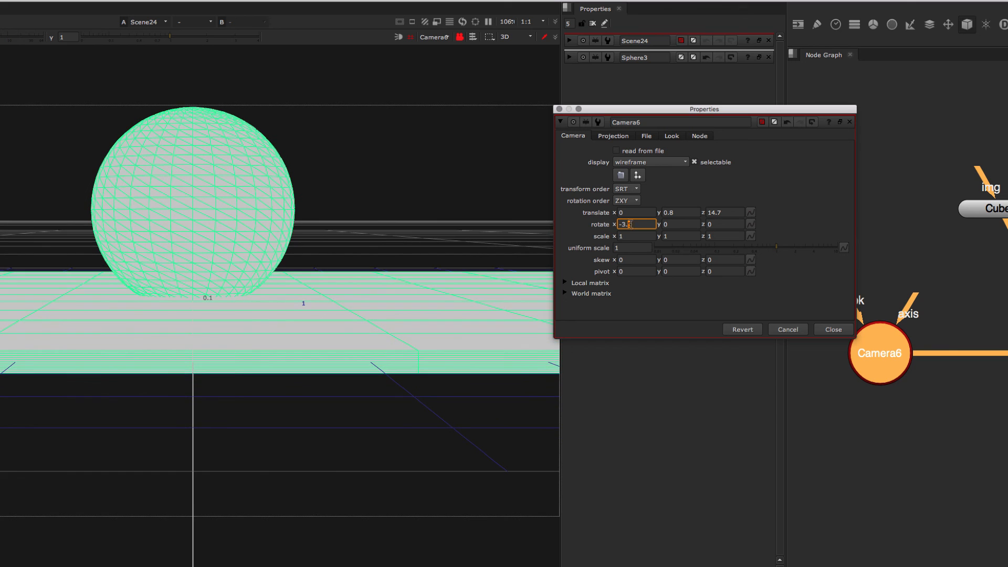
key("Down")
key("Down")
key("Down")
key("Down")
key("Down")
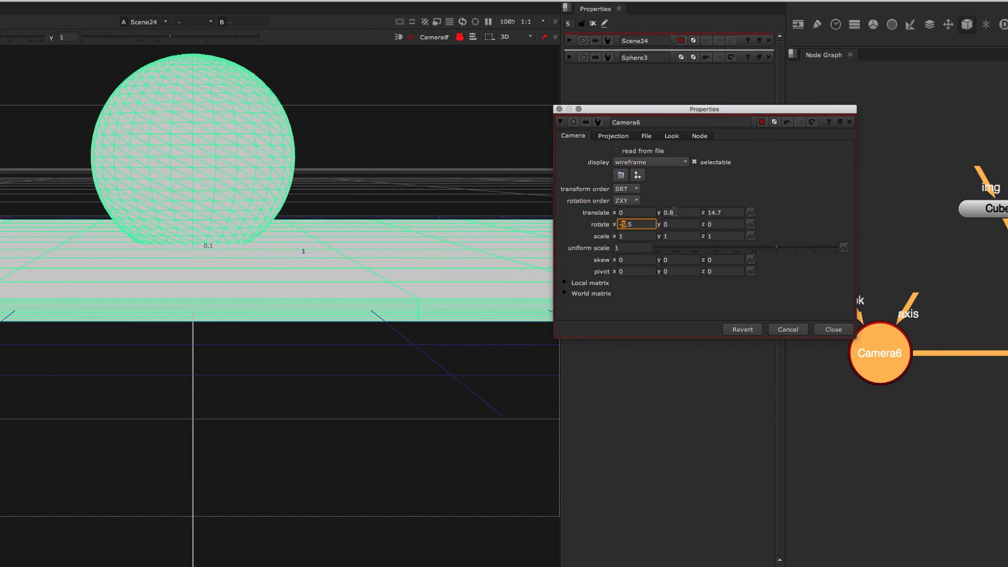
Raise the camera further above the floor slab by setting its Y translate to 2.2
left_click(675, 213)
key("Up")
key("Up")
key("Up")
key("Up")
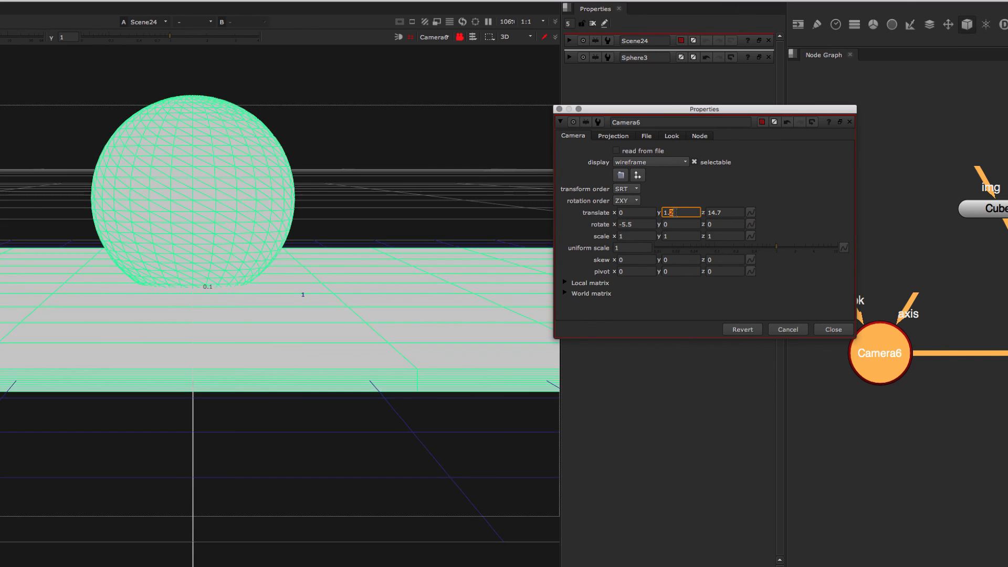
key("Up")
key("Up")
key("Up")
key("Up")
key("Up")
key("Up")
key("Up")
key("Up")
key("Up")
key("Up")
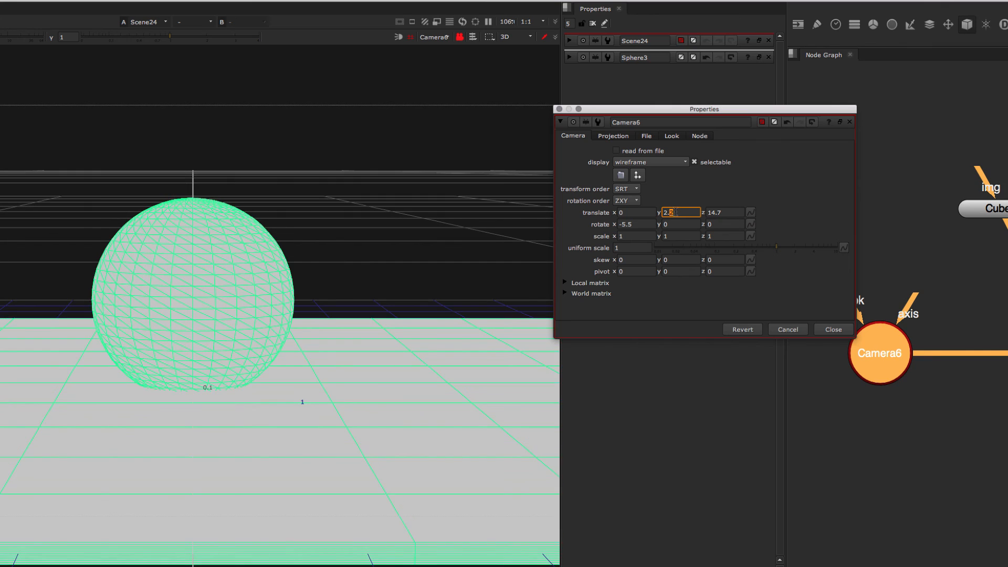
Close the Camera node's floating properties window and deselect the node
middle_click_drag(937, 300, 950, 286)
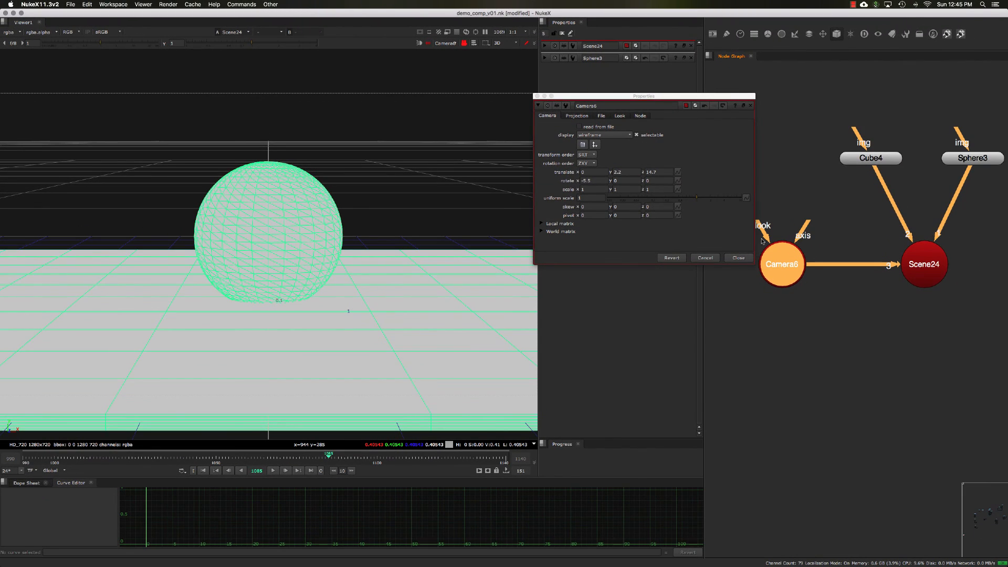
left_click(739, 257)
middle_click_drag(814, 246, 772, 250)
left_click_drag(751, 262, 753, 262)
left_click(814, 245)
middle_click_drag(815, 246, 810, 245)
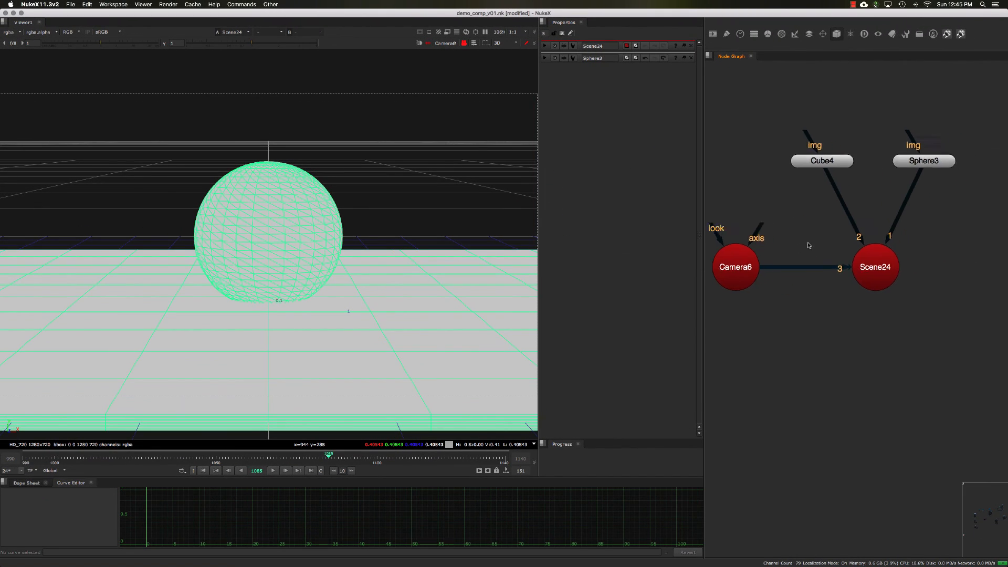
Tidy the node layout by nudging the Camera node sideways and moving the cube and sphere nodes together slightly higher above the Scene node
left_click_drag(806, 225, 923, 350)
scroll(837, 314, "down", 2)
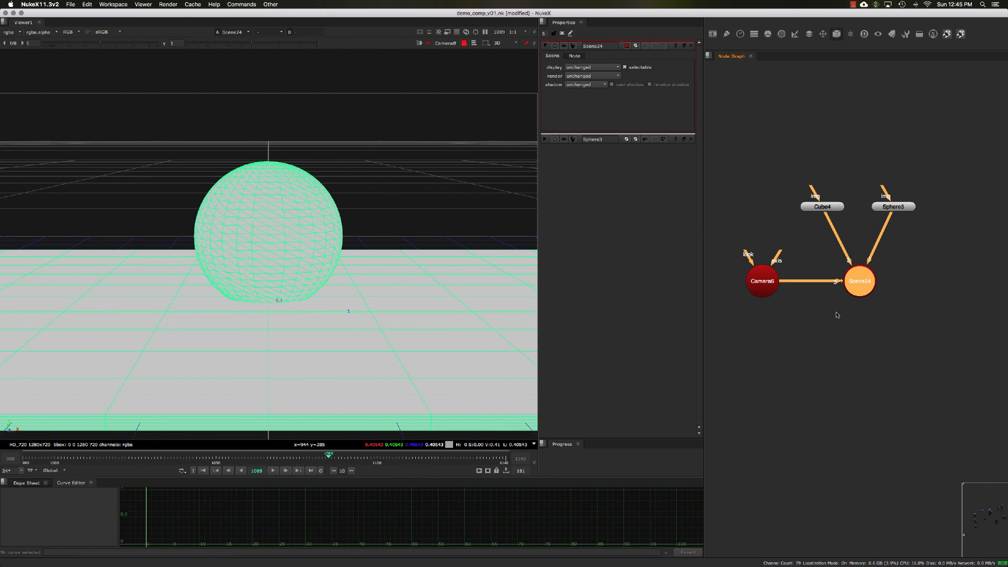
left_click_drag(769, 283, 772, 283)
left_click(819, 303)
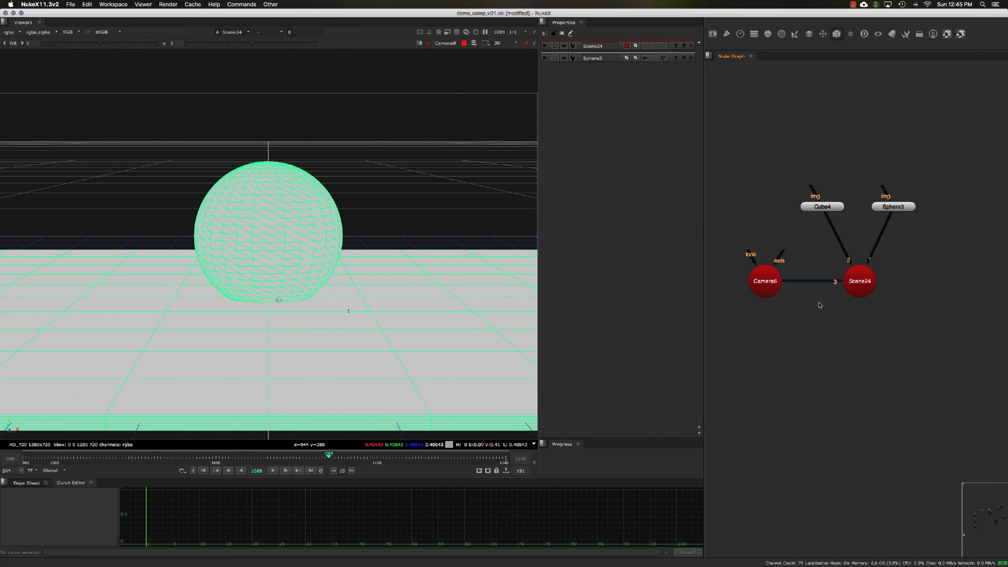
middle_click_drag(834, 314, 823, 263)
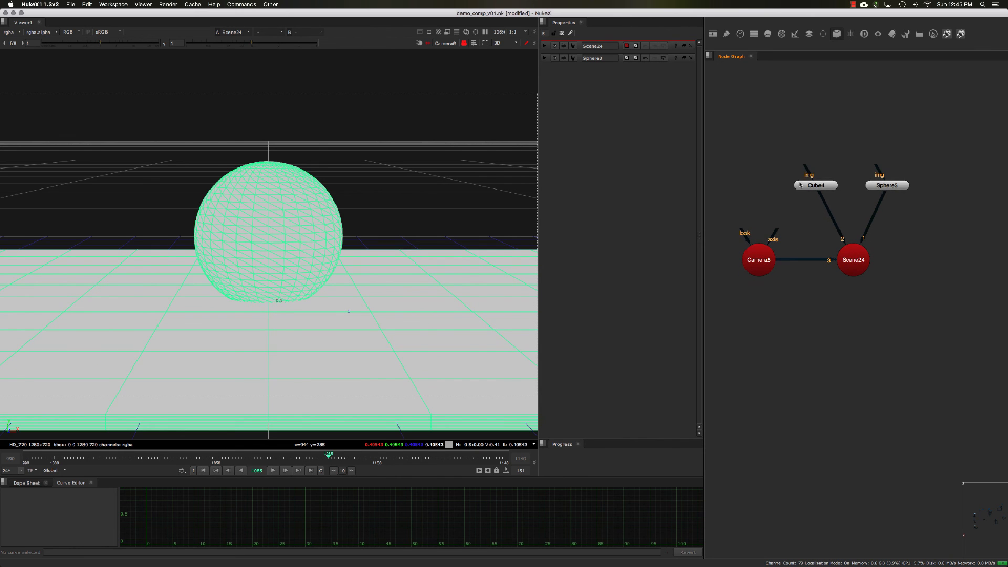
left_click_drag(764, 143, 894, 160)
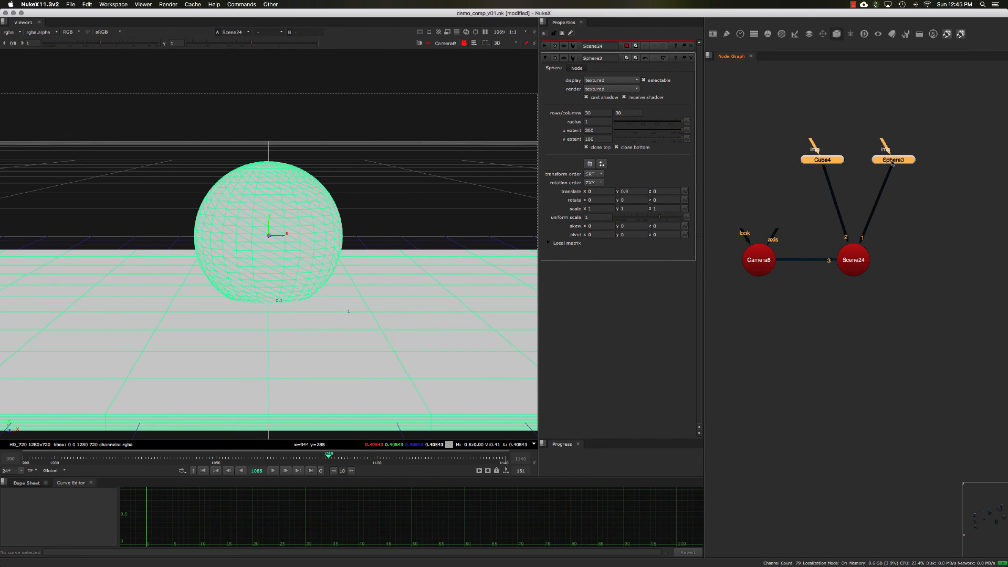
left_click(803, 211)
left_click_drag(771, 249, 766, 250)
left_click(810, 229)
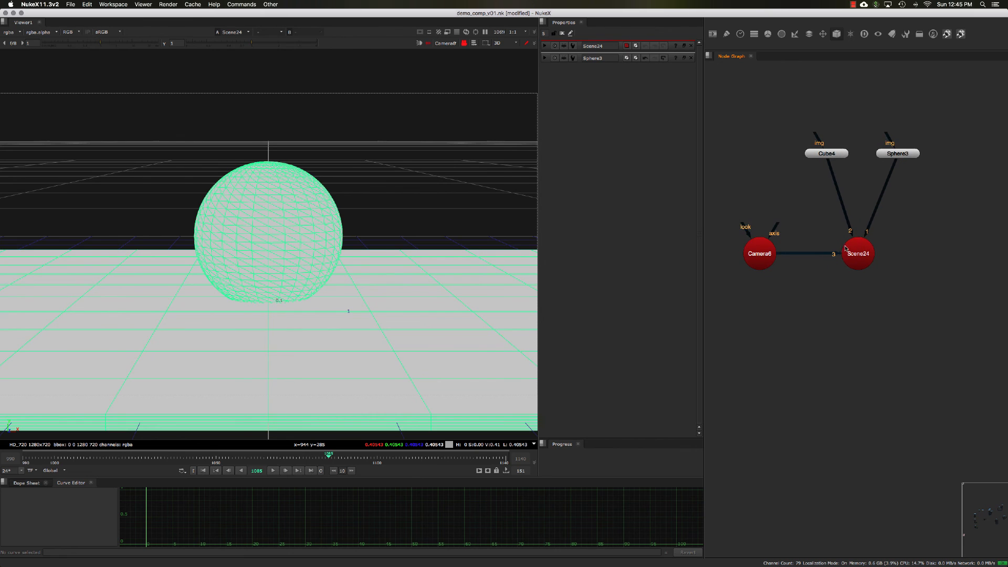